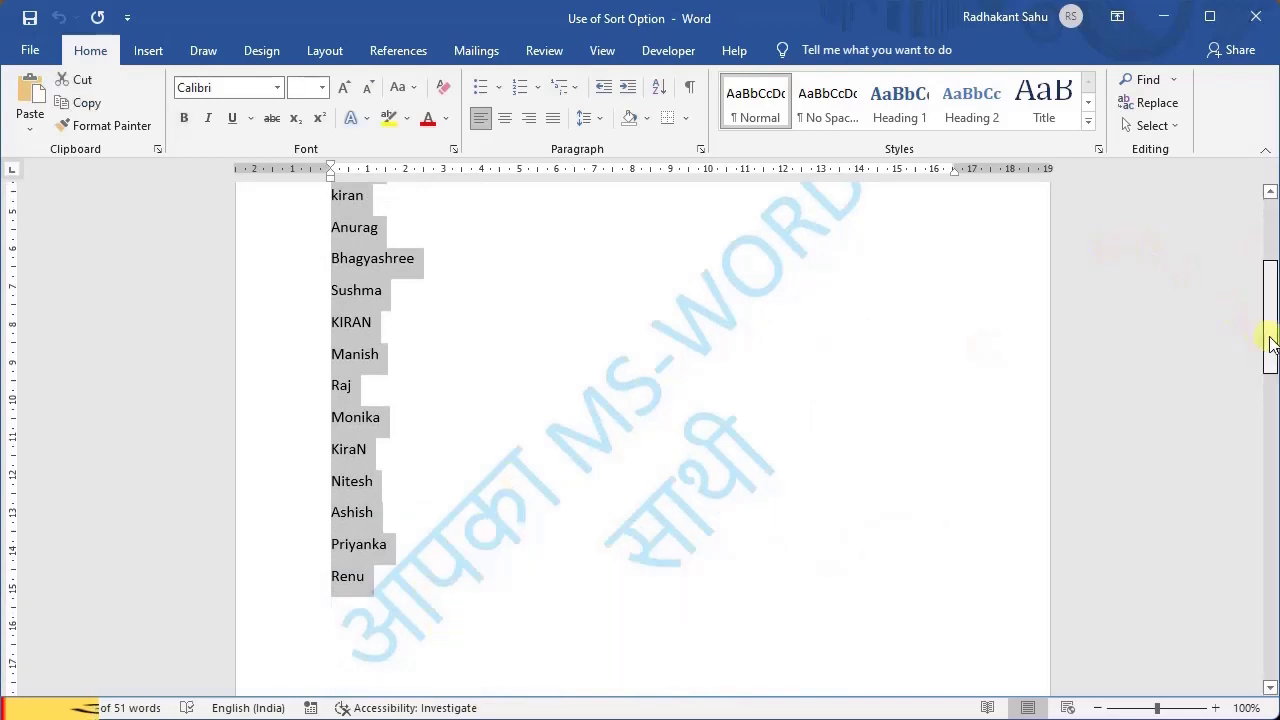
# Sort the selected Name of Students list by paragraphs as text in ascending order, treating the first line as a header row.
pyautogui.moveTo(1268, 337); pyautogui.dragTo(1272, 278)
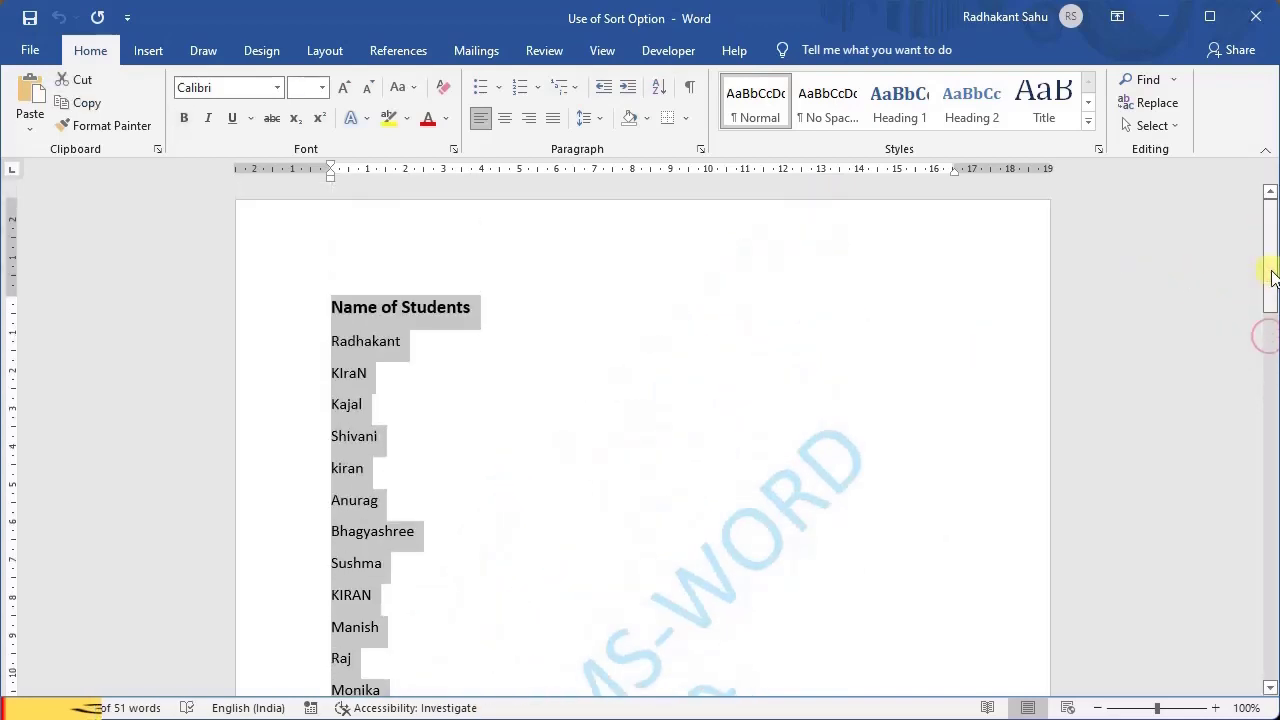
pyautogui.click(663, 90)
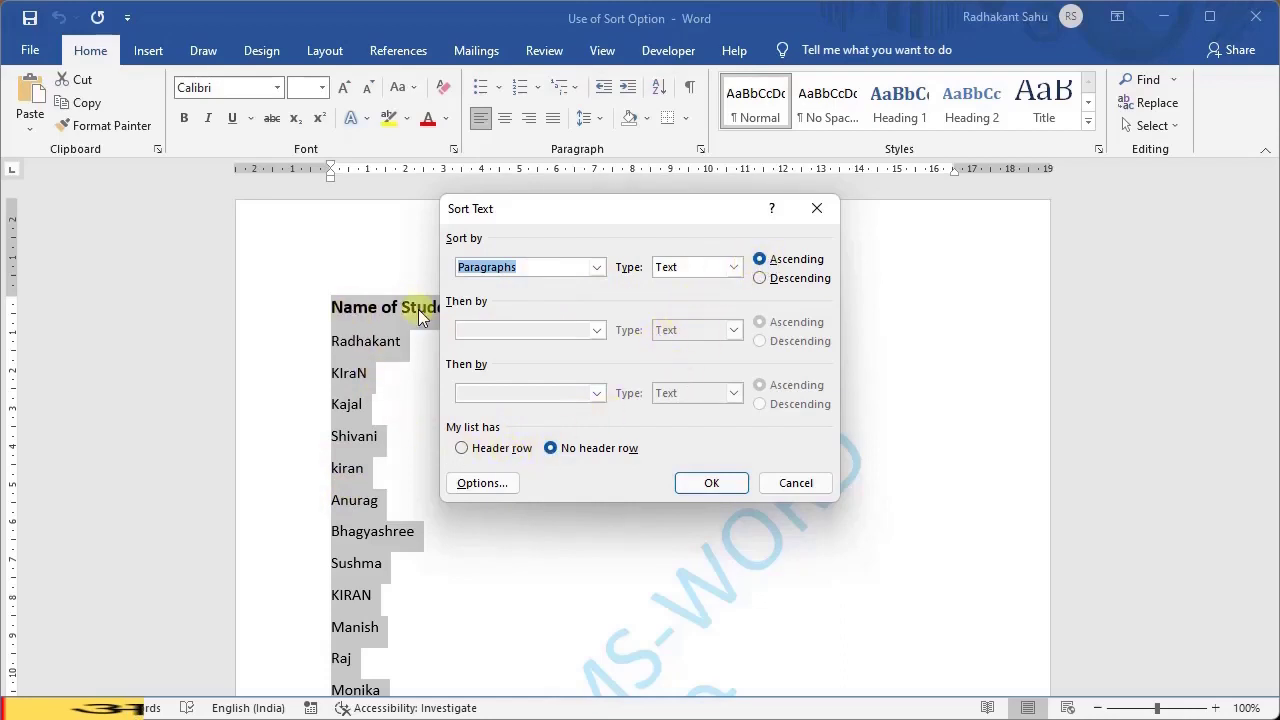
pyautogui.click(501, 449)
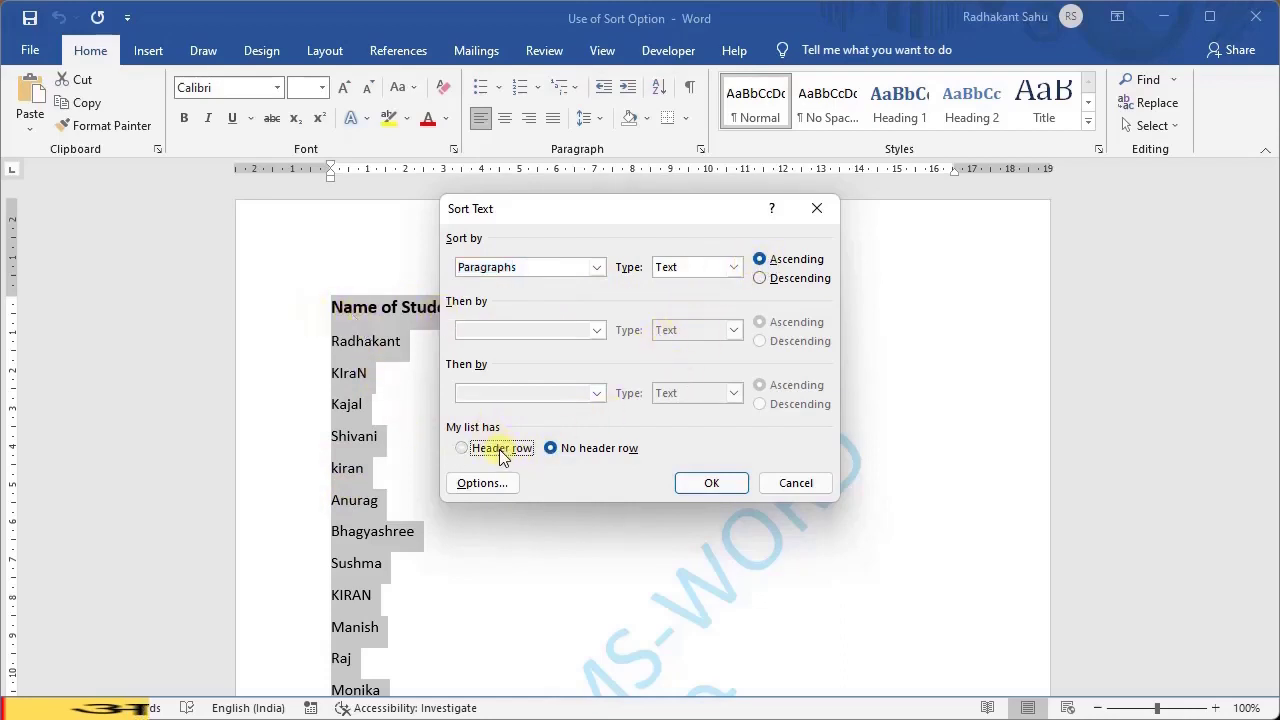
pyautogui.click(687, 485)
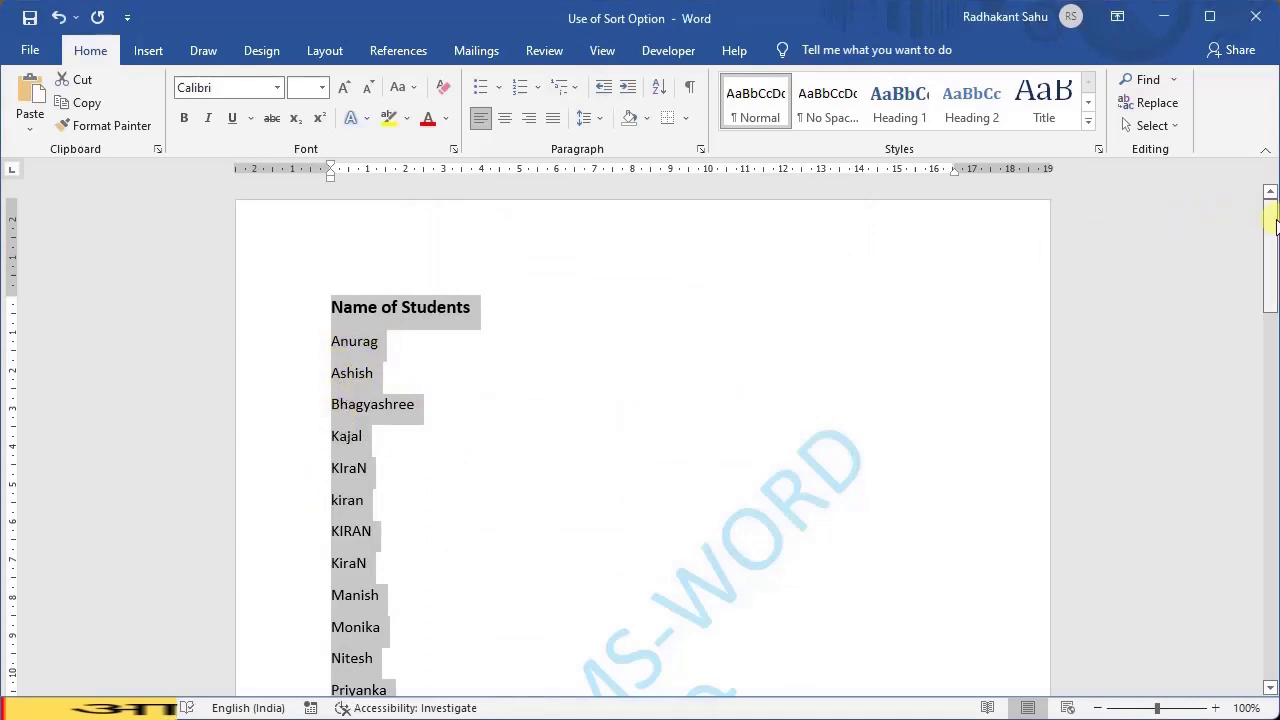
# Sort the student list by paragraphs as text in descending order, keeping the heading out of the sort as a header row.
pyautogui.moveTo(1272, 226)
pyautogui.mouseDown()
pyautogui.moveTo(1272, 272)
pyautogui.moveTo(1272, 238)
pyautogui.mouseUp()
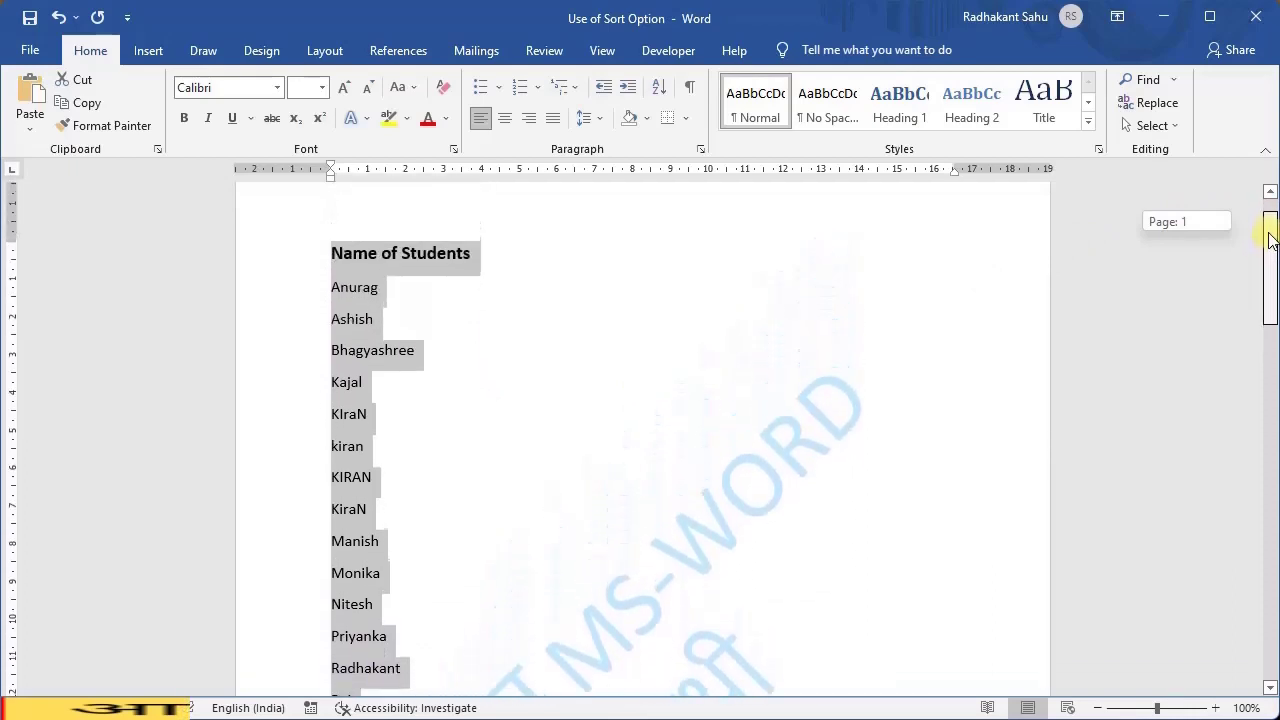
pyautogui.click(664, 89)
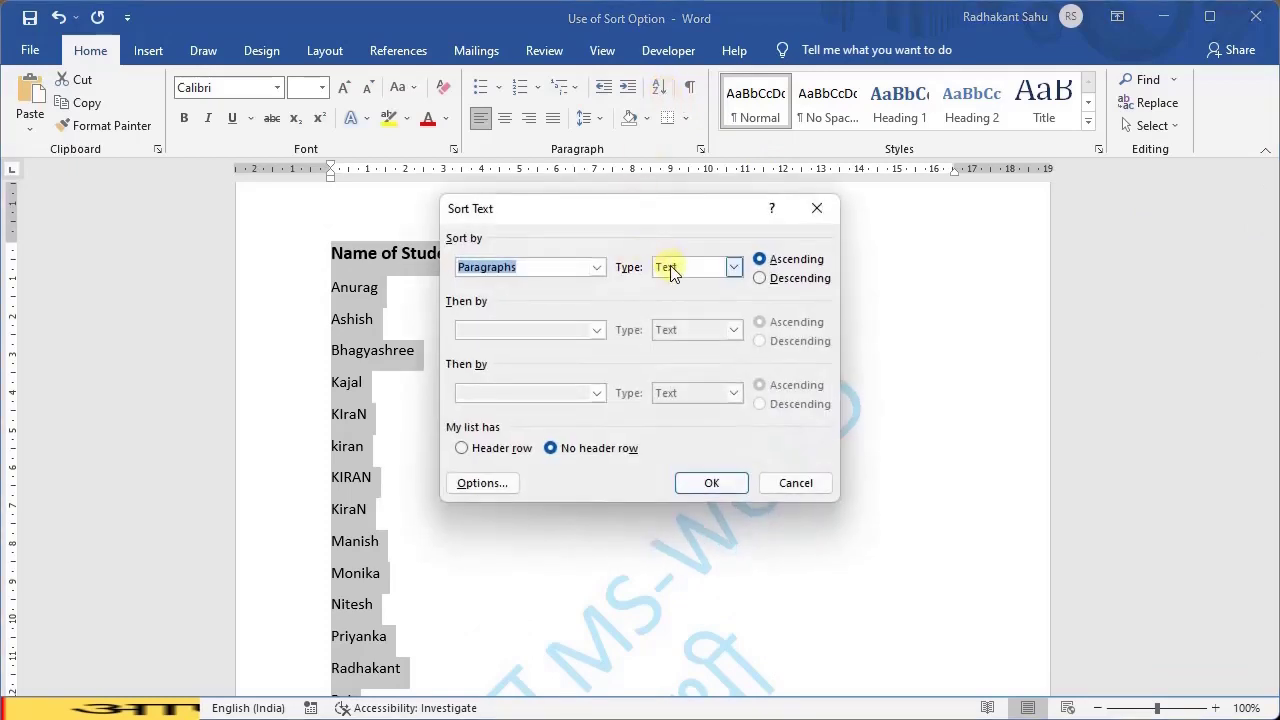
pyautogui.click(759, 279)
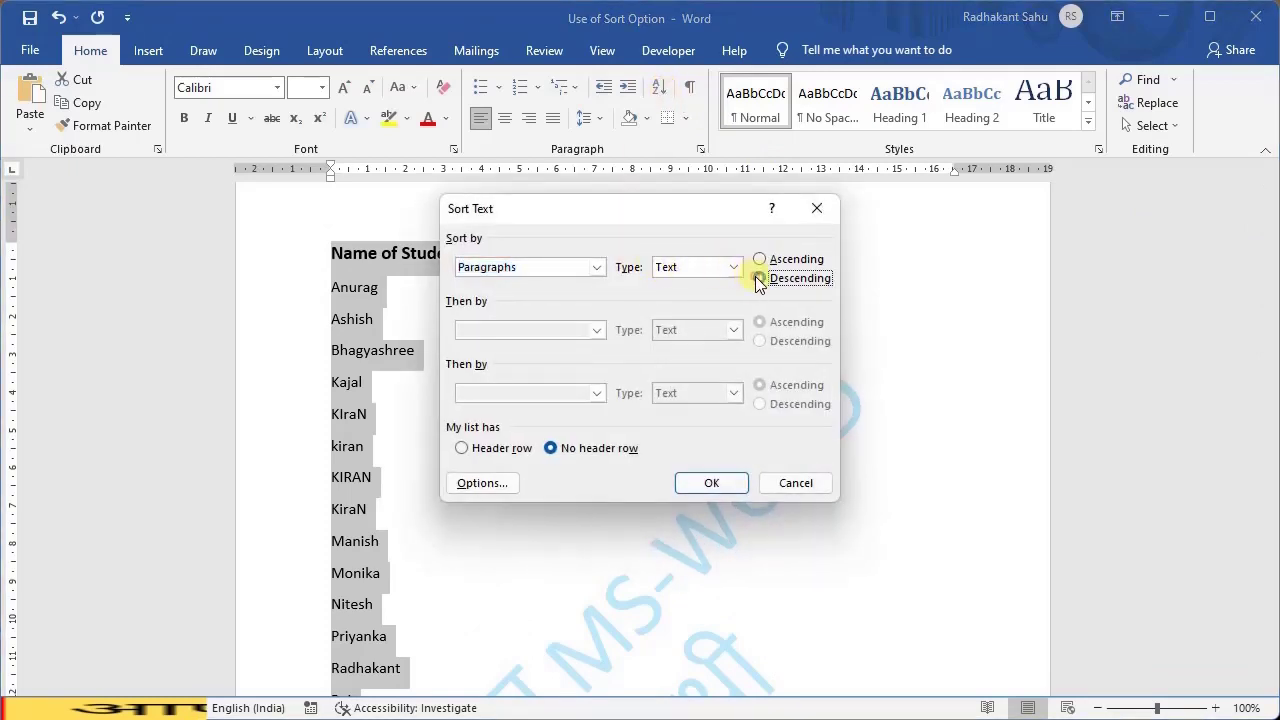
pyautogui.click(470, 448)
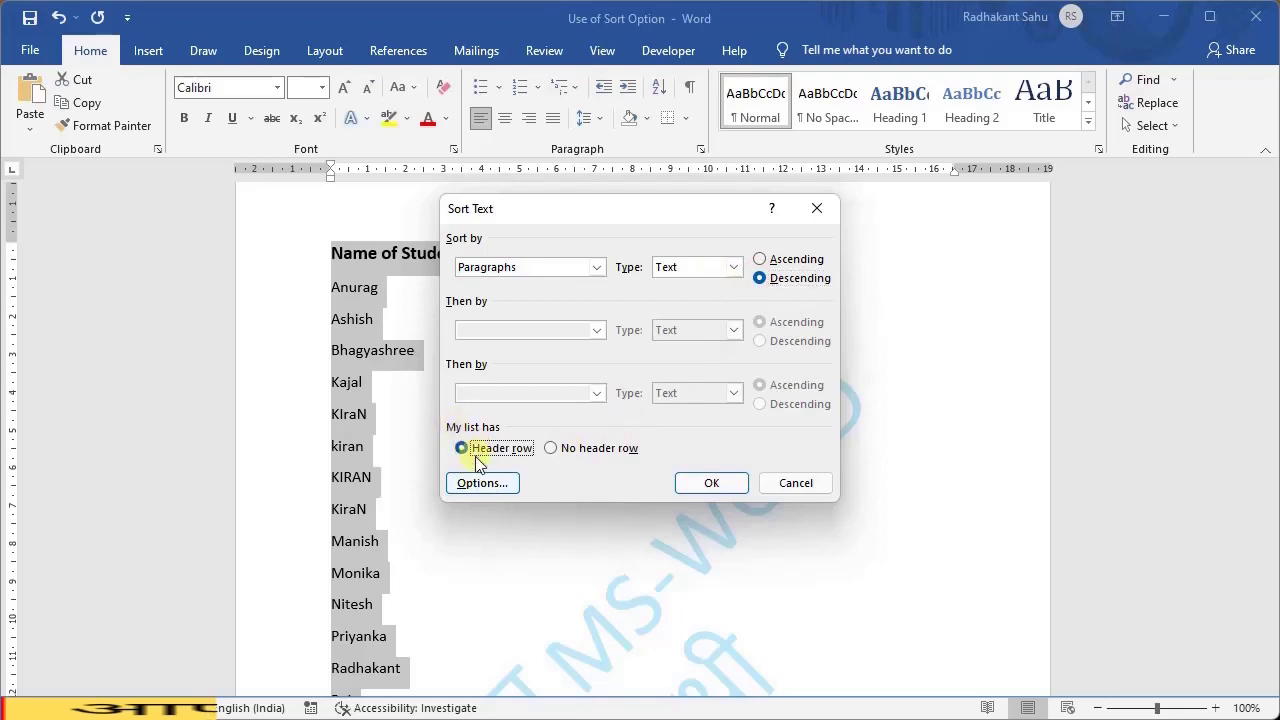
pyautogui.click(707, 484)
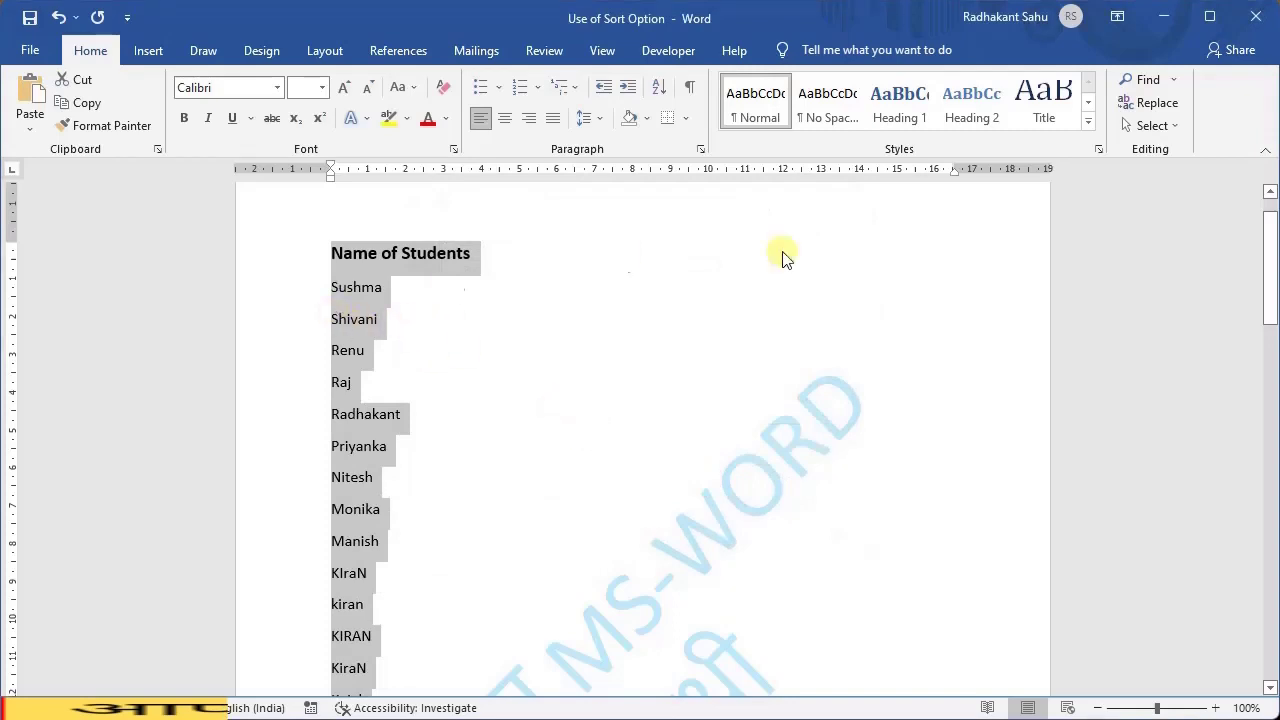
# Sort the student list again in descending order with a header row and the Case sensitive sort option enabled.
pyautogui.moveTo(1274, 236); pyautogui.dragTo(1274, 265)
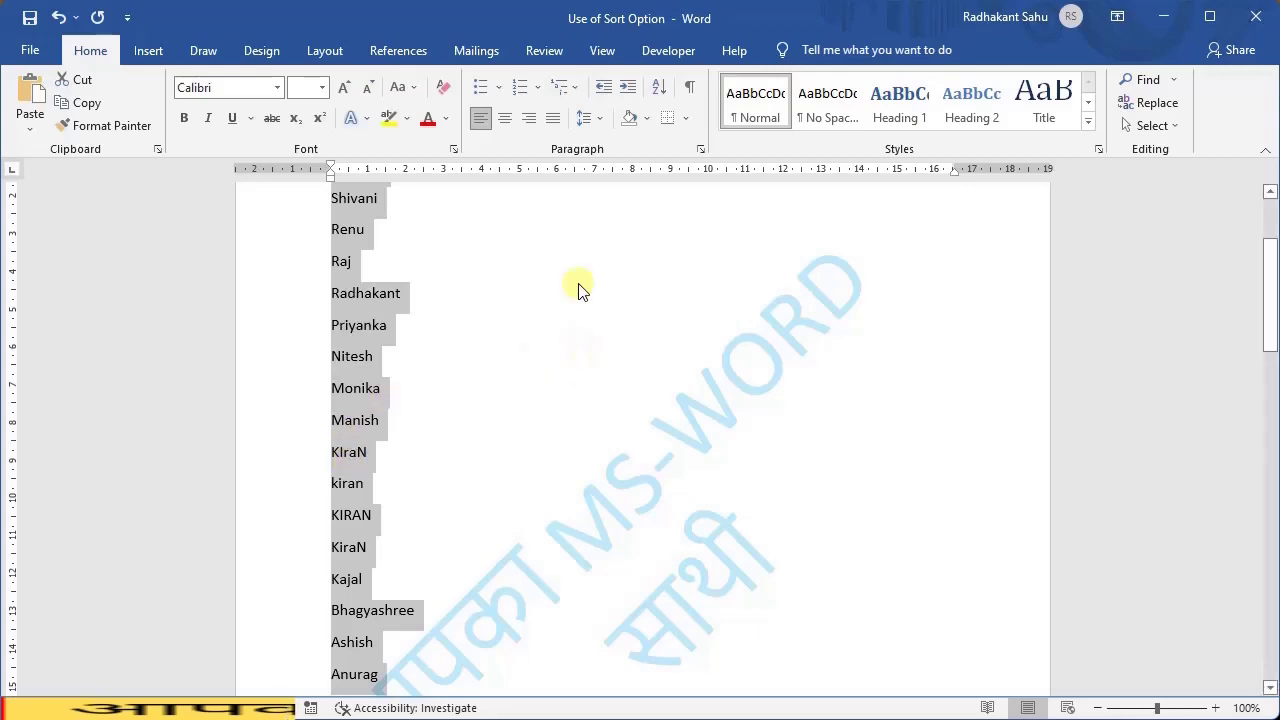
pyautogui.click(666, 88)
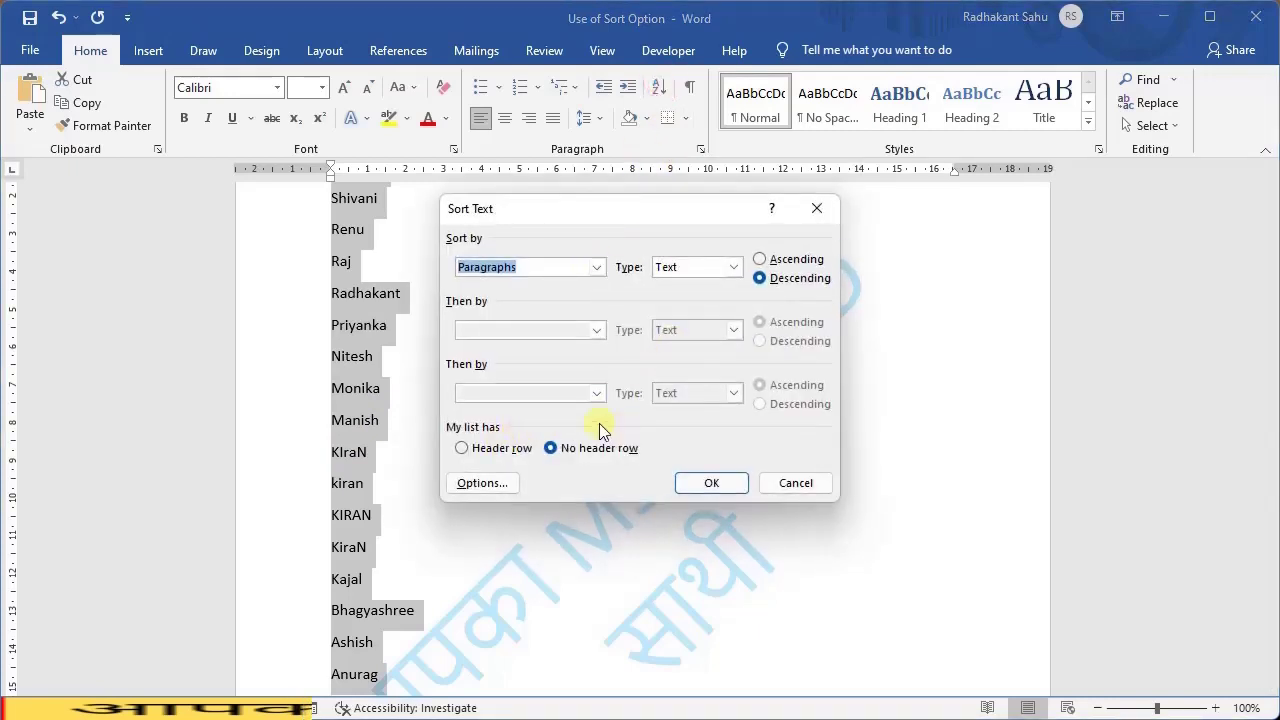
pyautogui.click(472, 450)
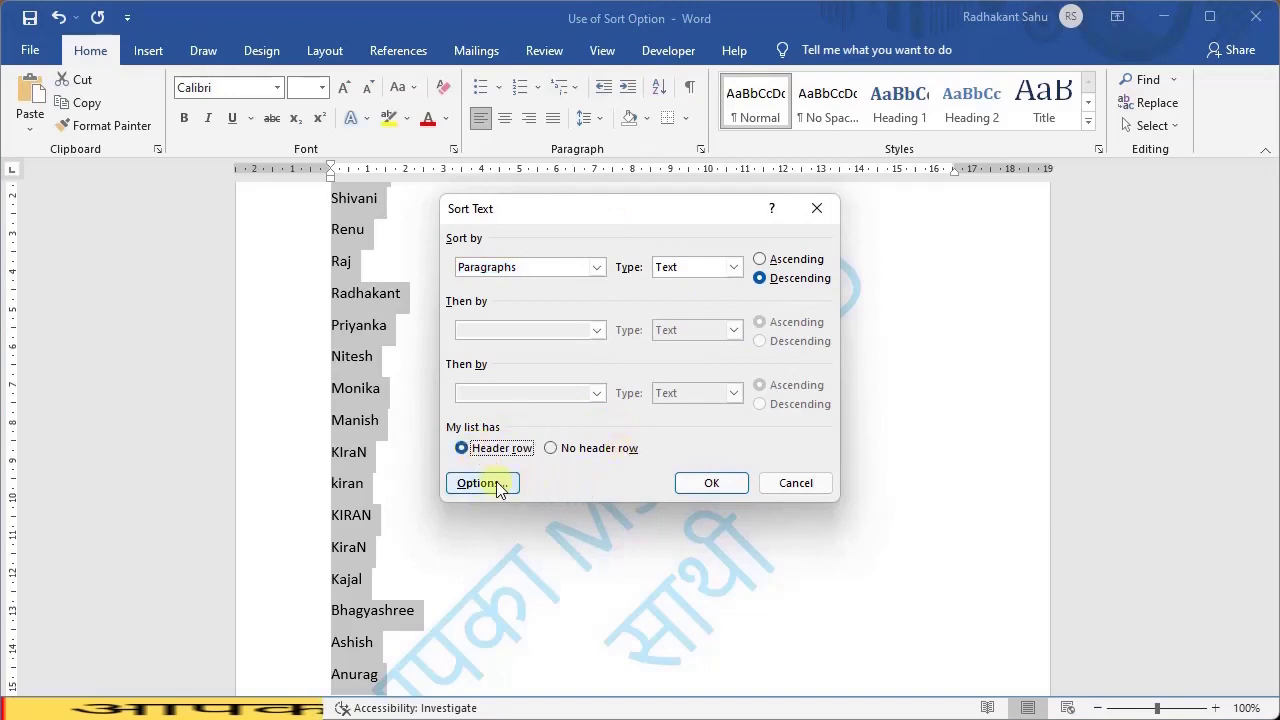
pyautogui.click(489, 481)
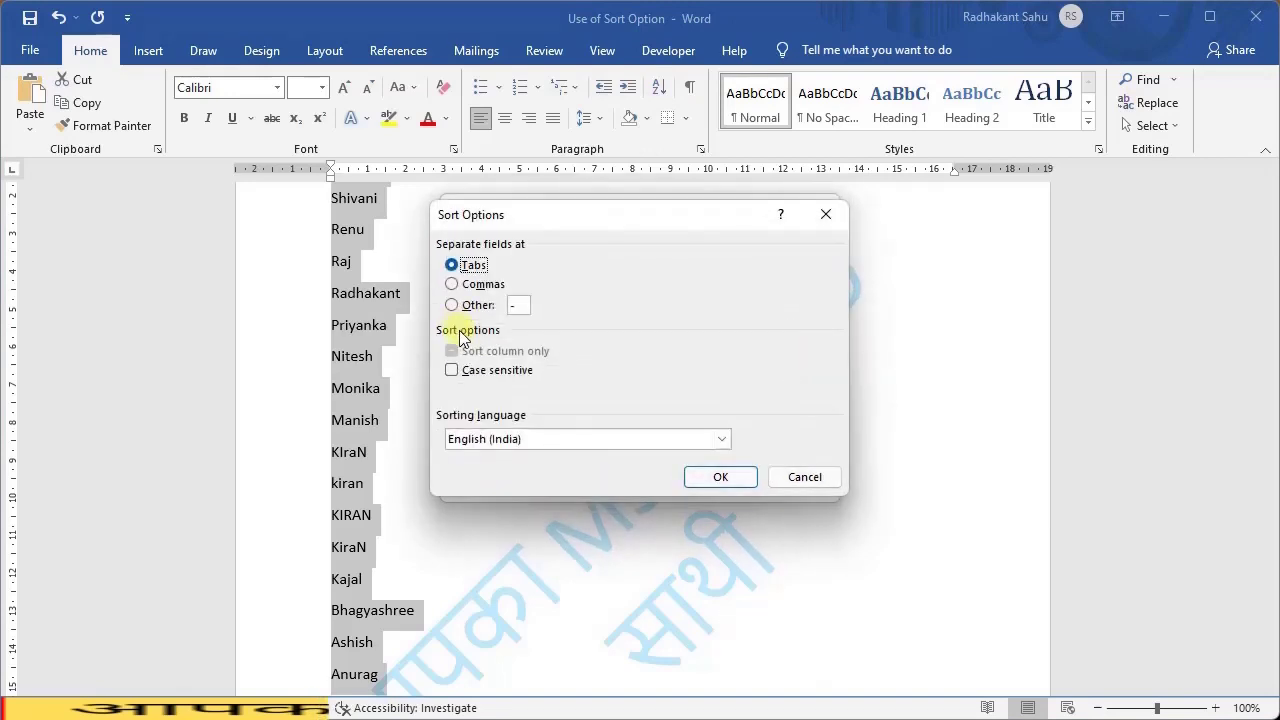
pyautogui.click(452, 371)
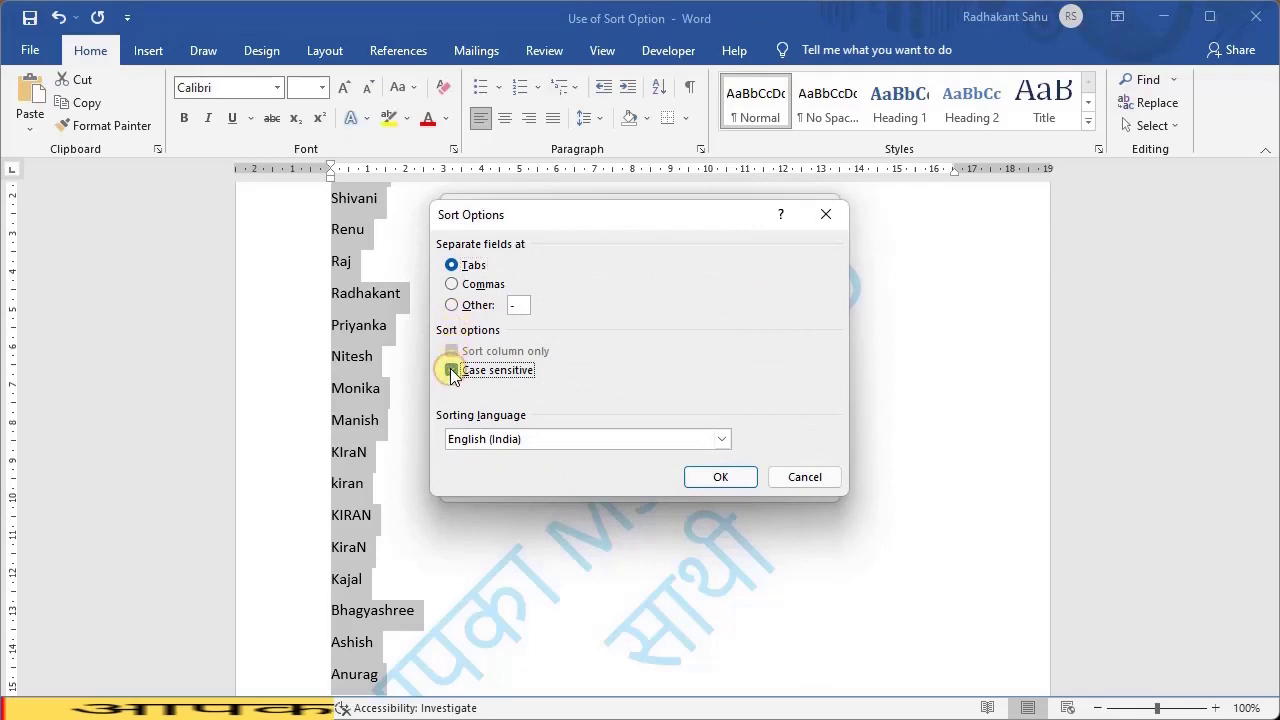
pyautogui.click(690, 478)
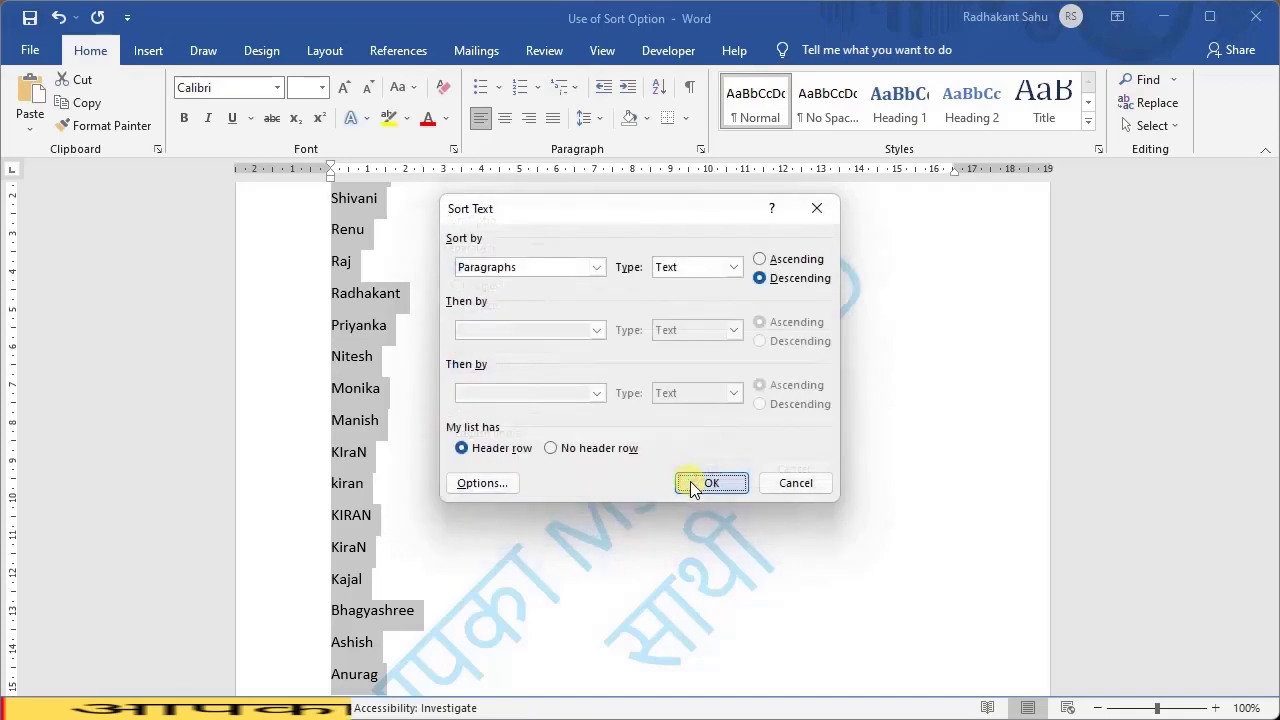
pyautogui.click(693, 485)
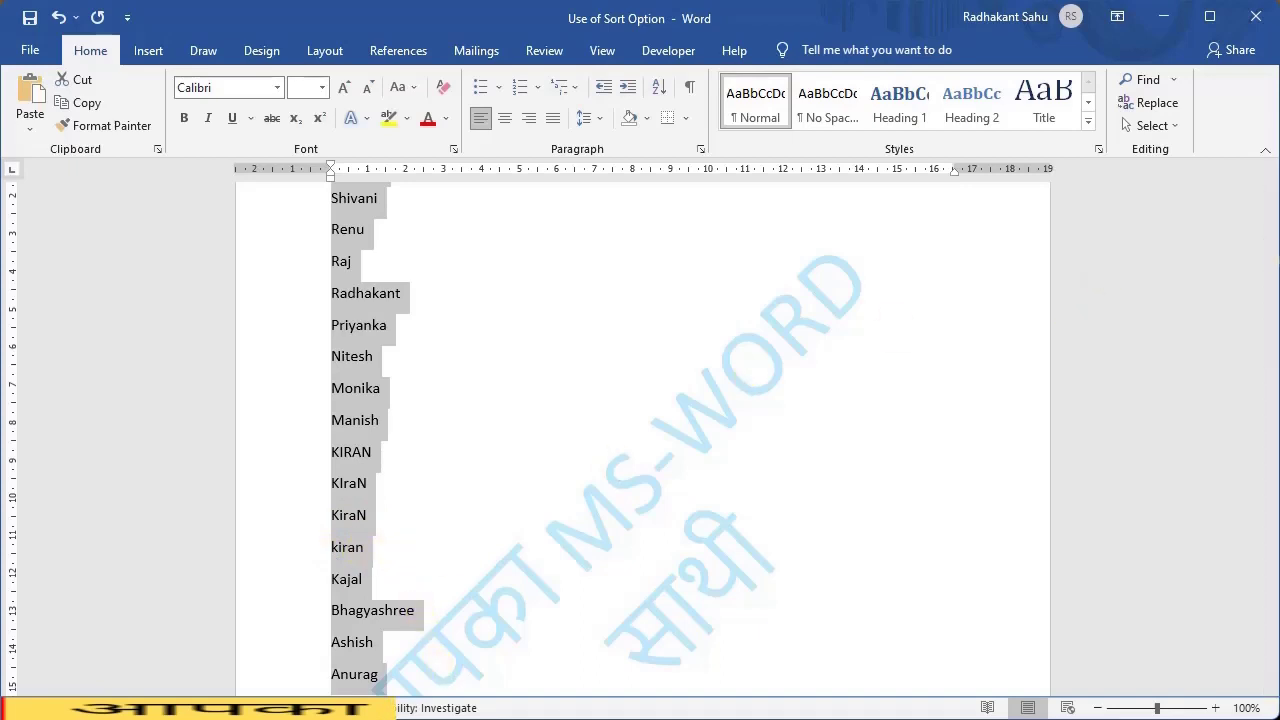
# Reselect the whole student list with its heading and check the Sort by choices without applying a sort.
pyautogui.moveTo(1268, 257); pyautogui.dragTo(1249, 210)
pyautogui.click(437, 346)
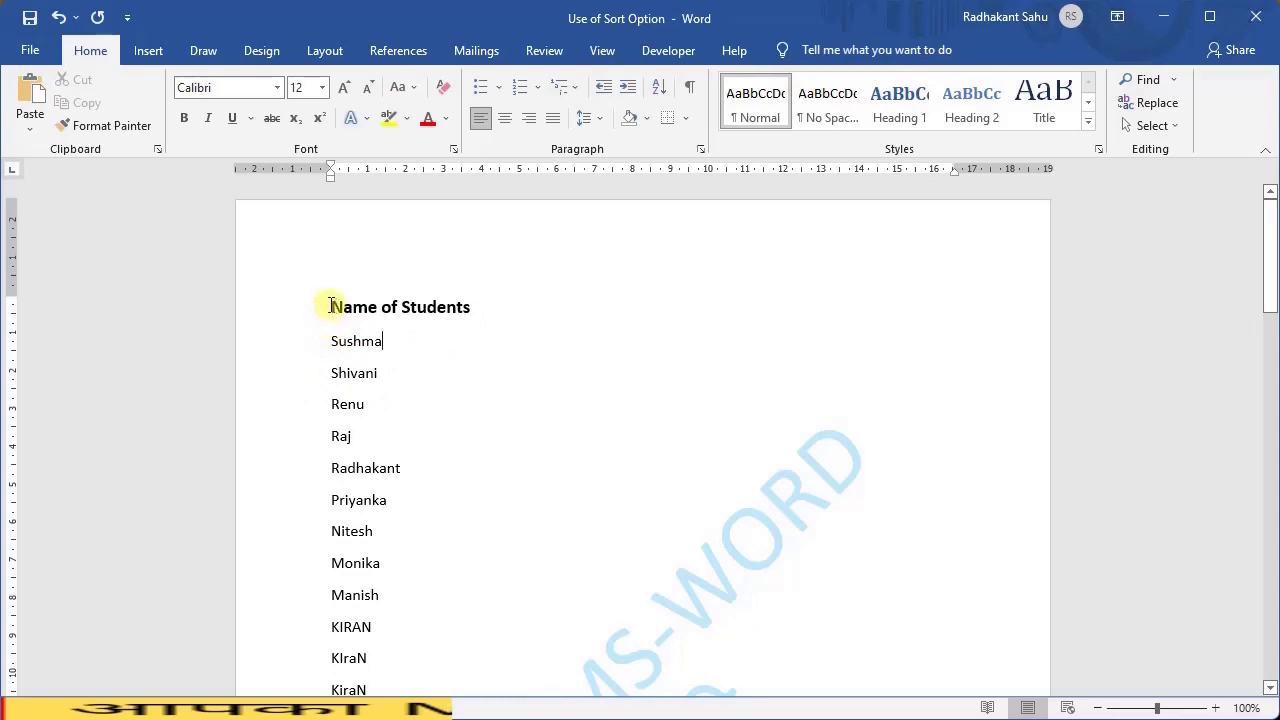
pyautogui.moveTo(331, 305); pyautogui.dragTo(398, 473)
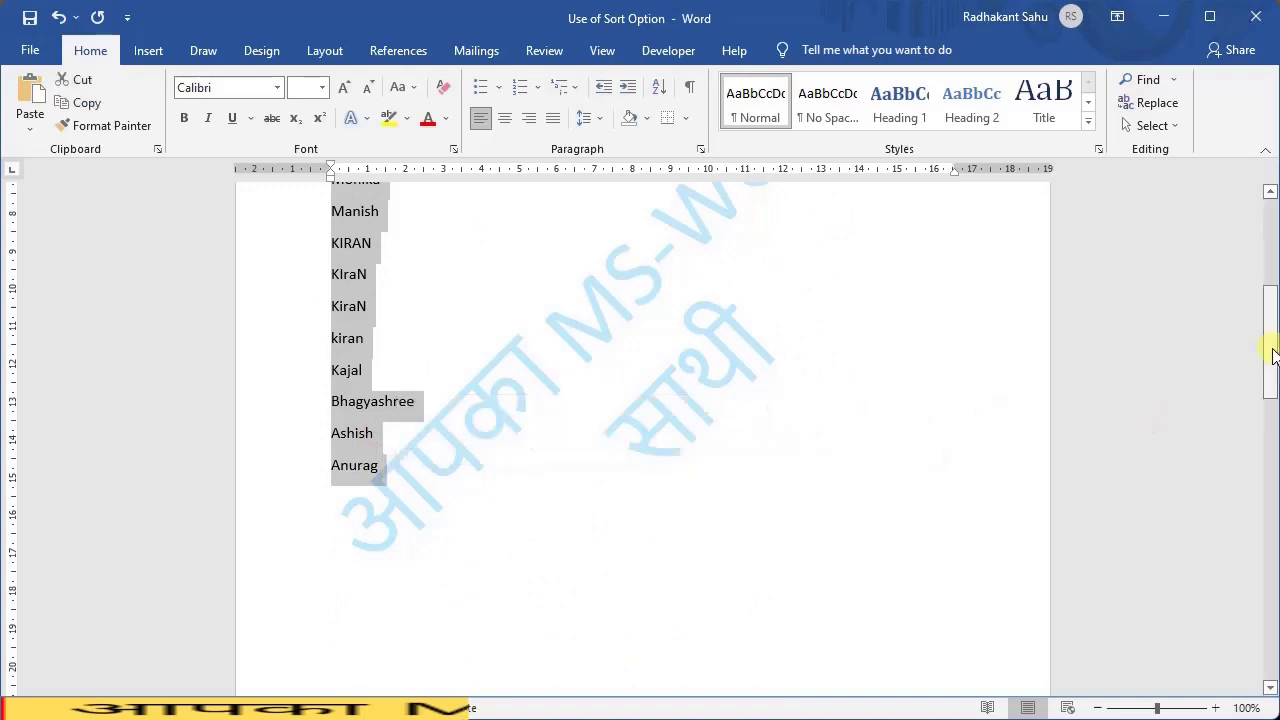
pyautogui.moveTo(1266, 349); pyautogui.dragTo(1266, 230)
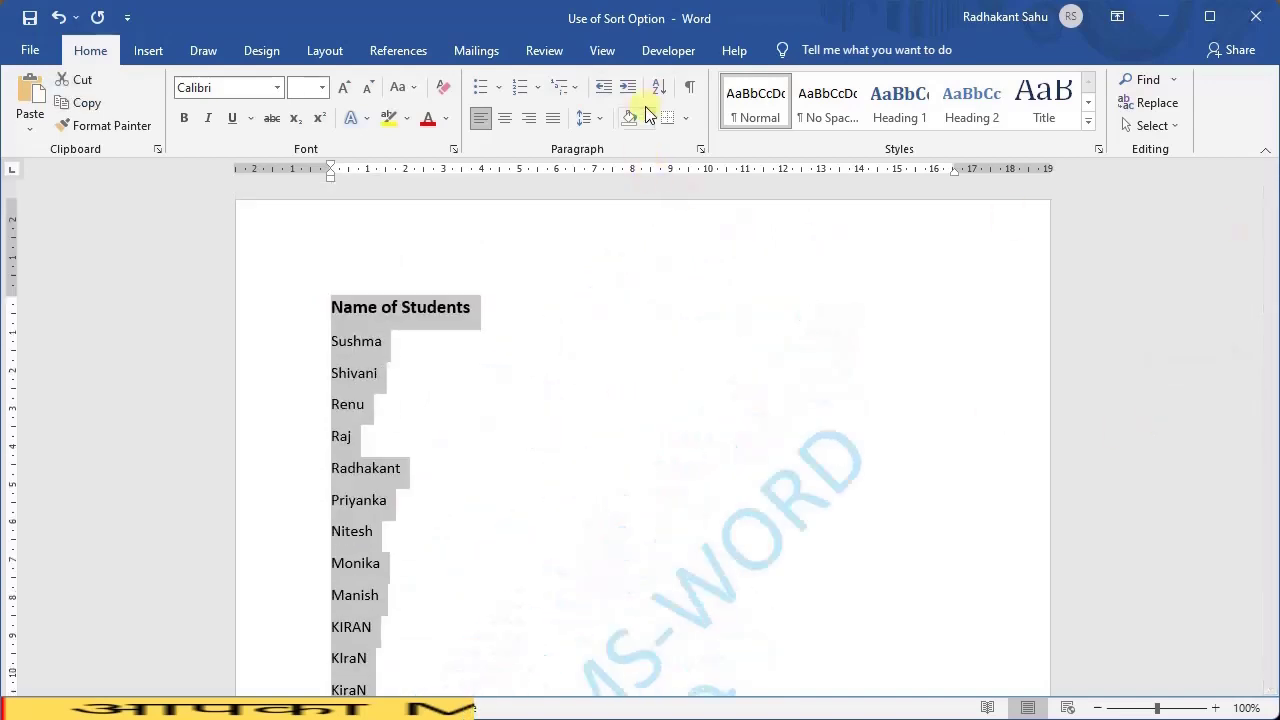
pyautogui.click(659, 87)
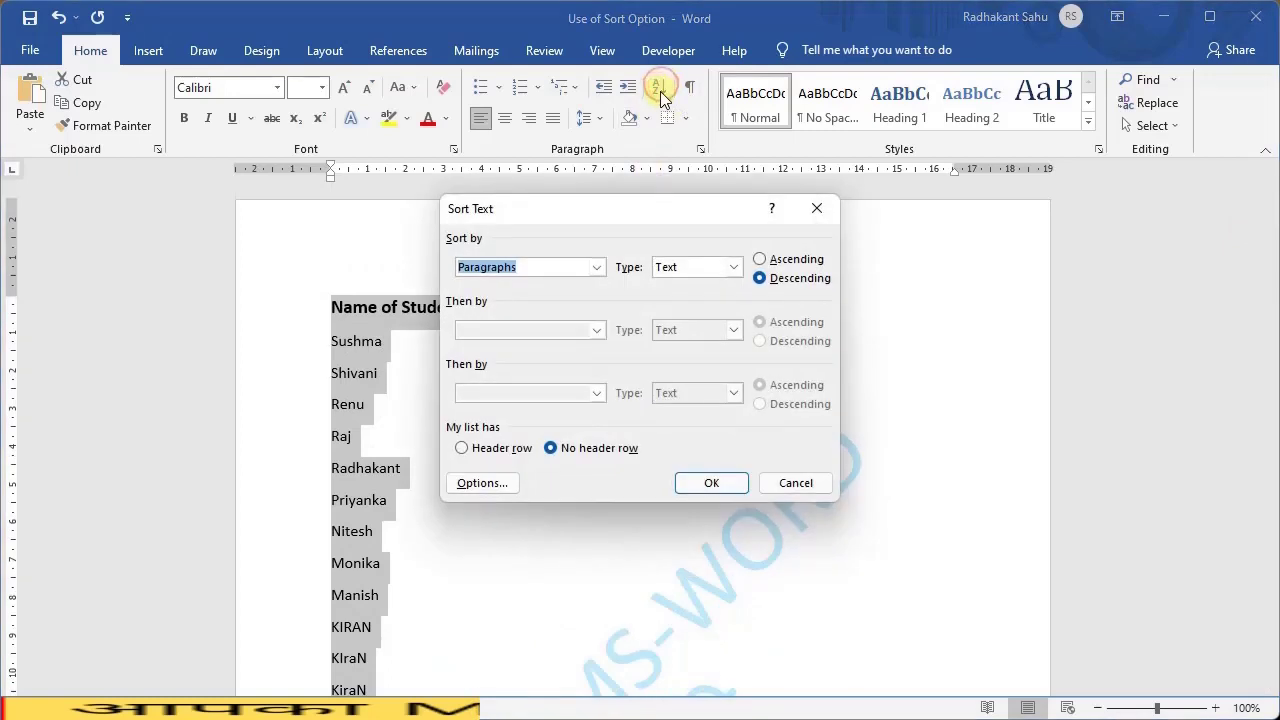
pyautogui.click(599, 267)
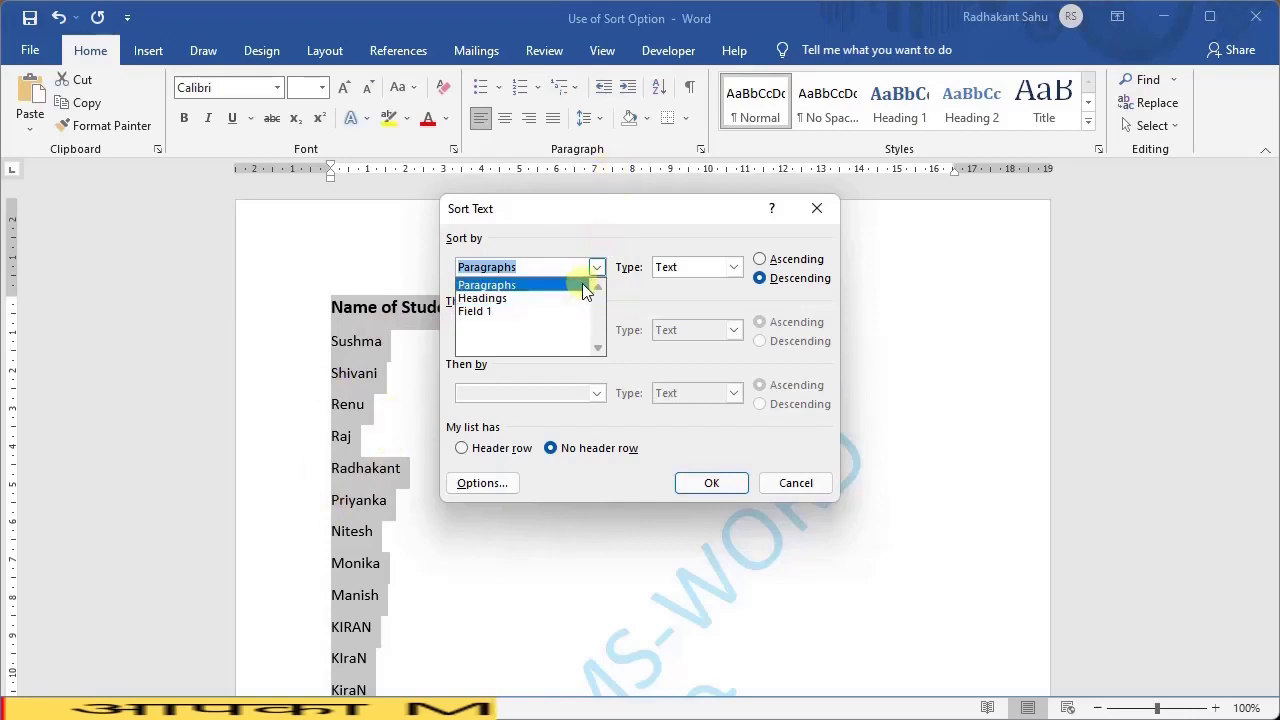
pyautogui.click(812, 210)
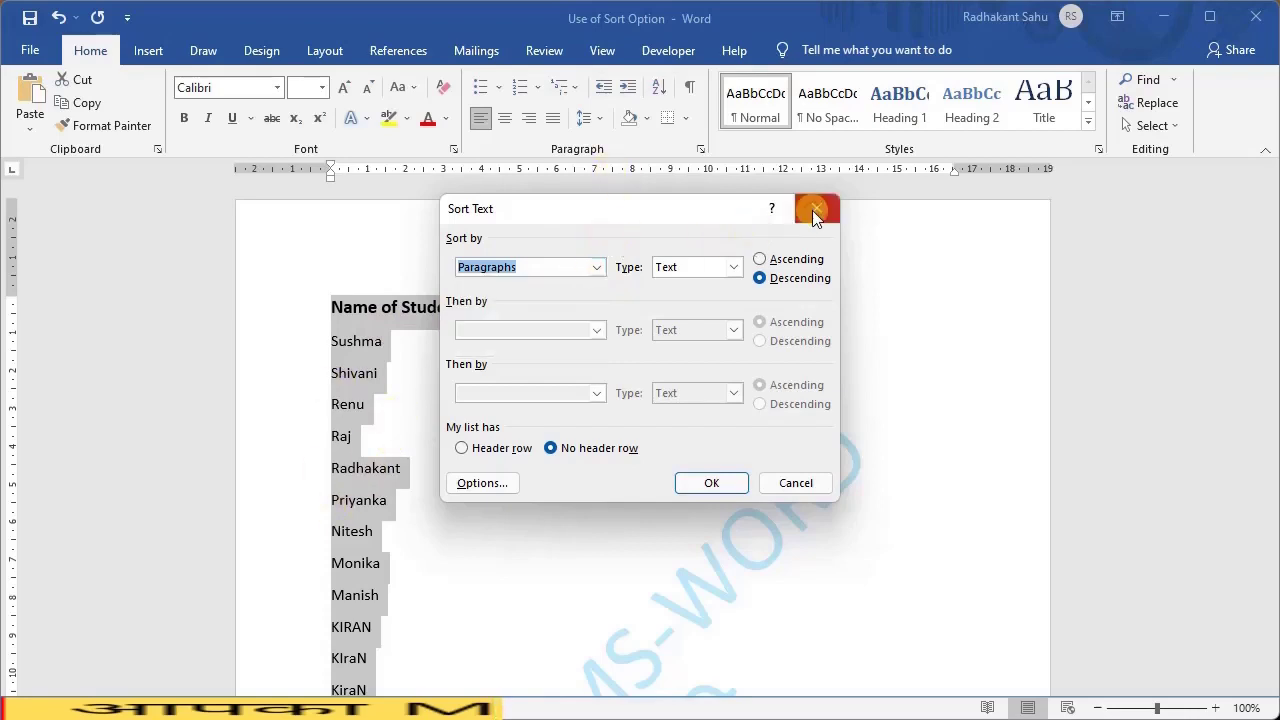
pyautogui.click(814, 210)
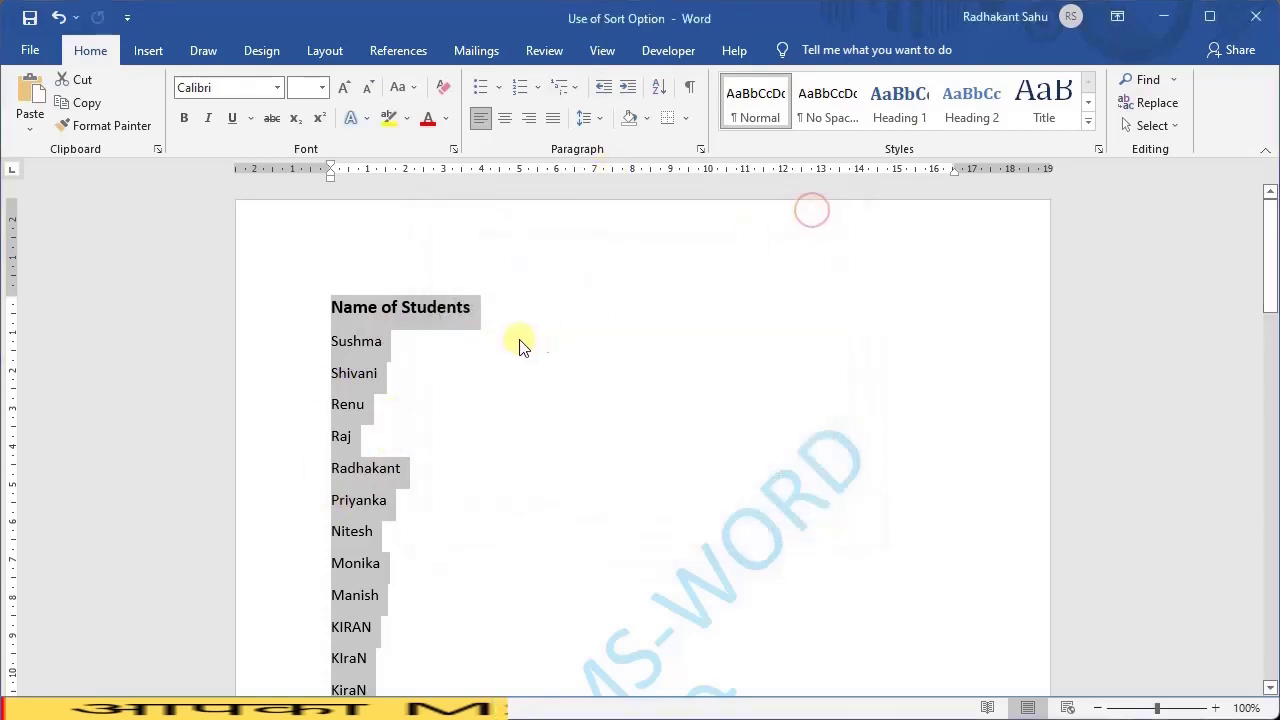
# Check the Sort by fields of the header-row list after adding a tab-separated surname to the first student, and undo the addition.
pyautogui.click(427, 343)
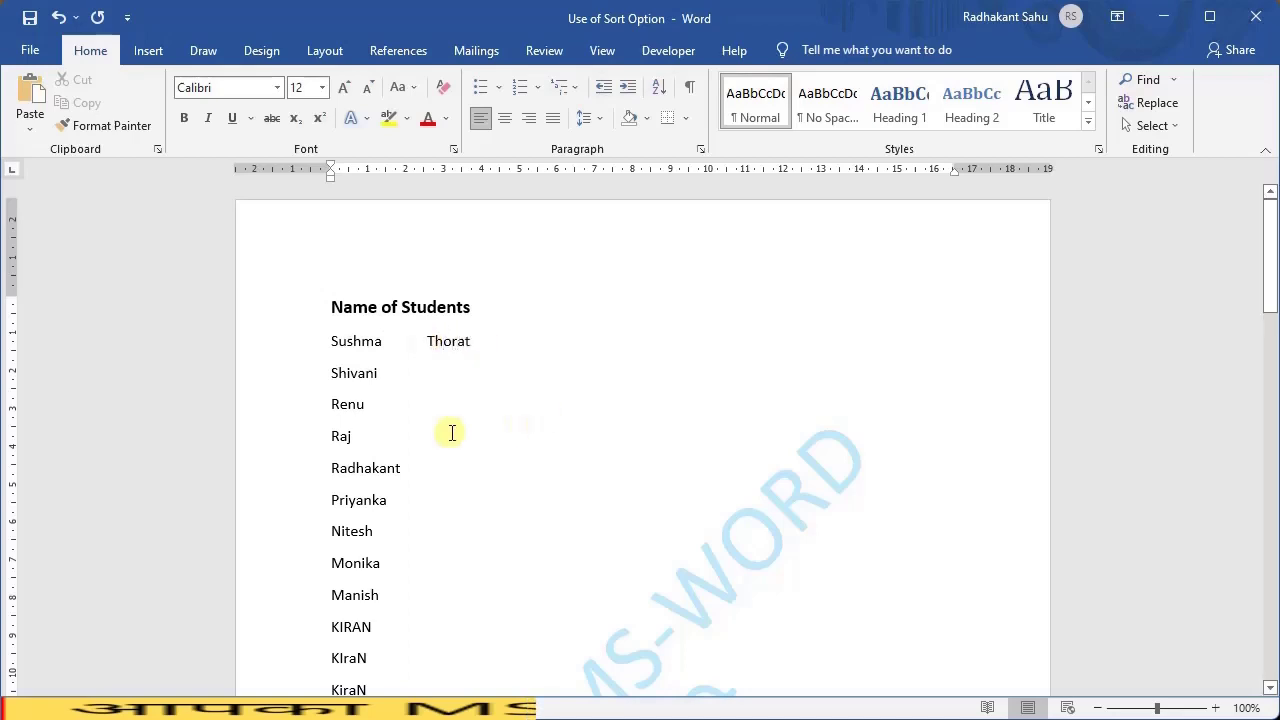
pyautogui.click(665, 87)
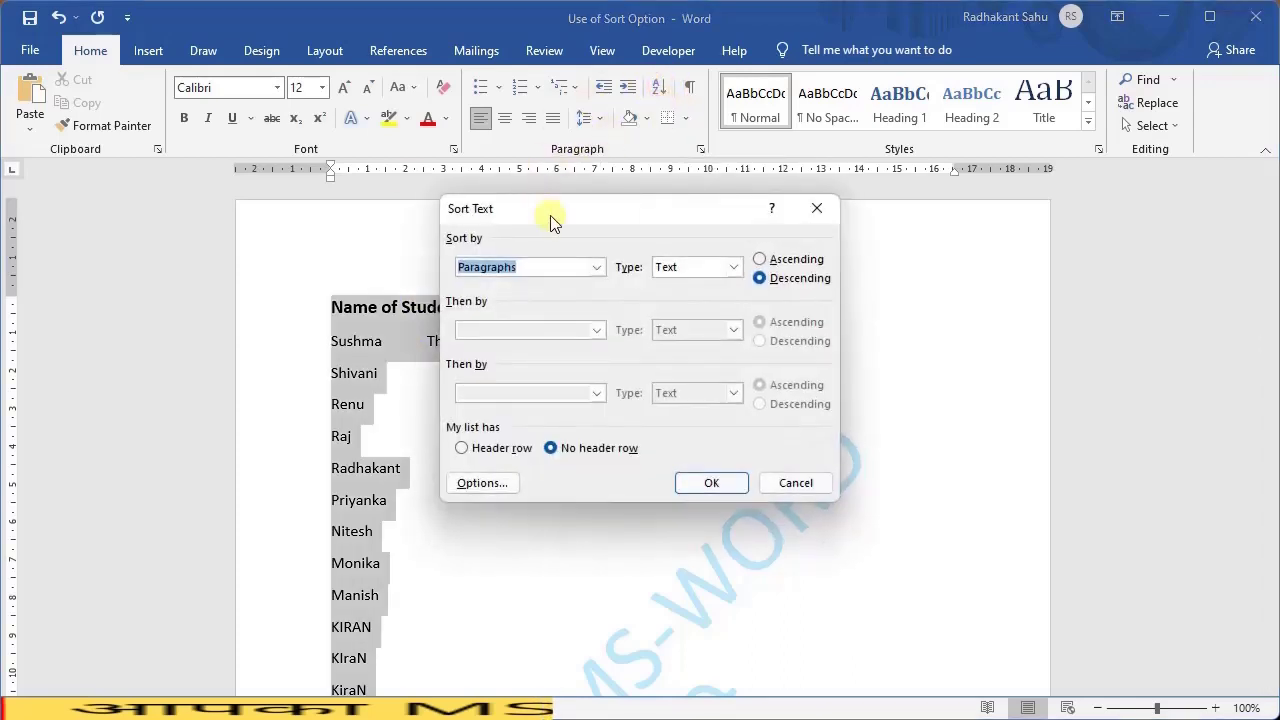
pyautogui.click(500, 448)
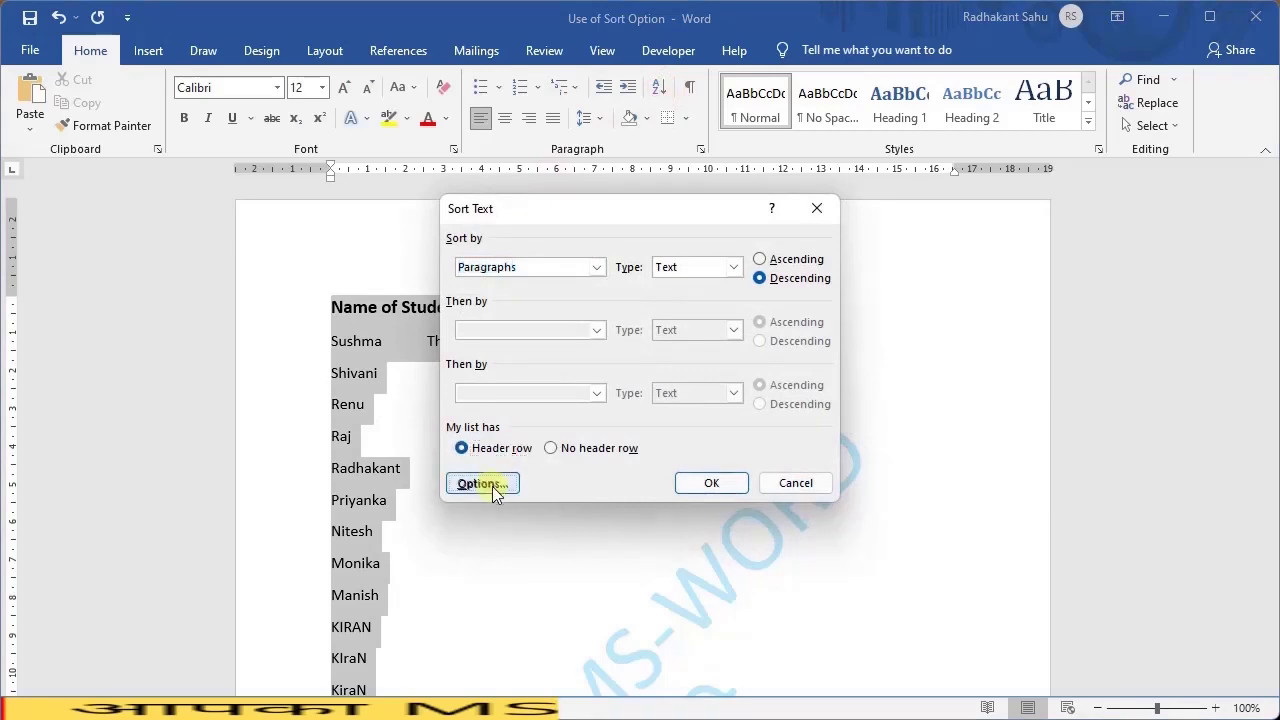
pyautogui.click(483, 484)
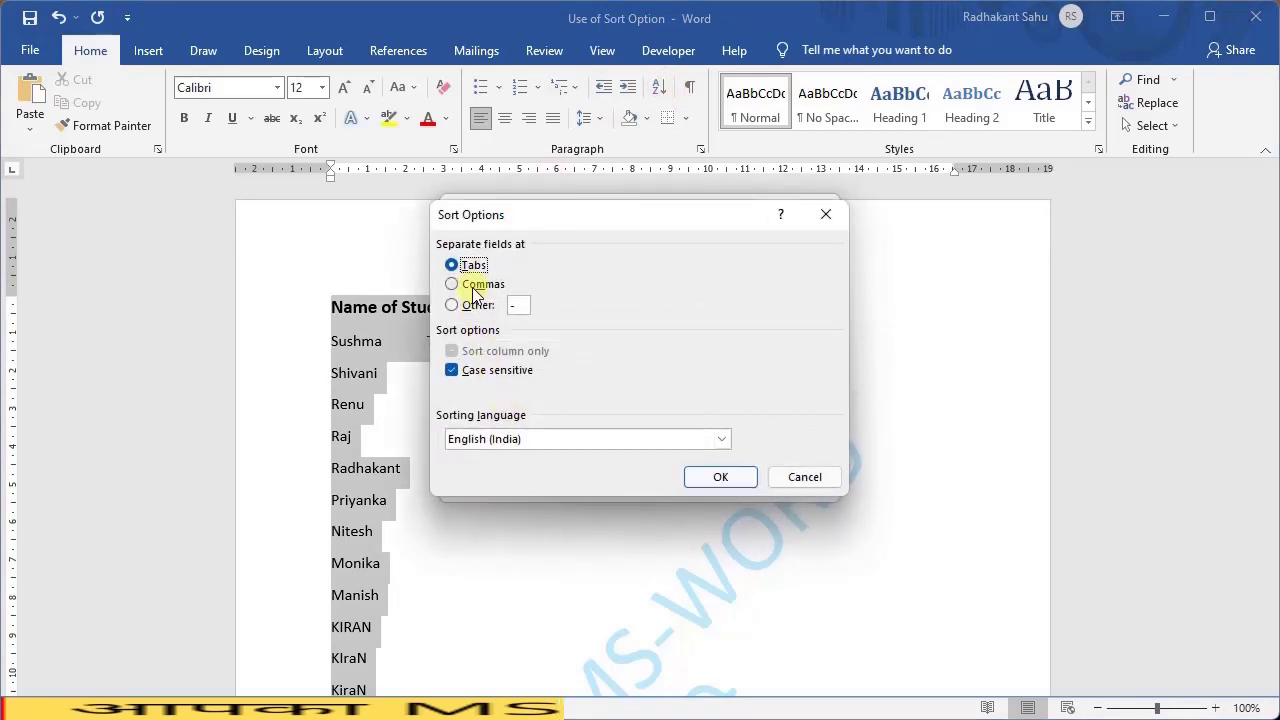
pyautogui.click(703, 479)
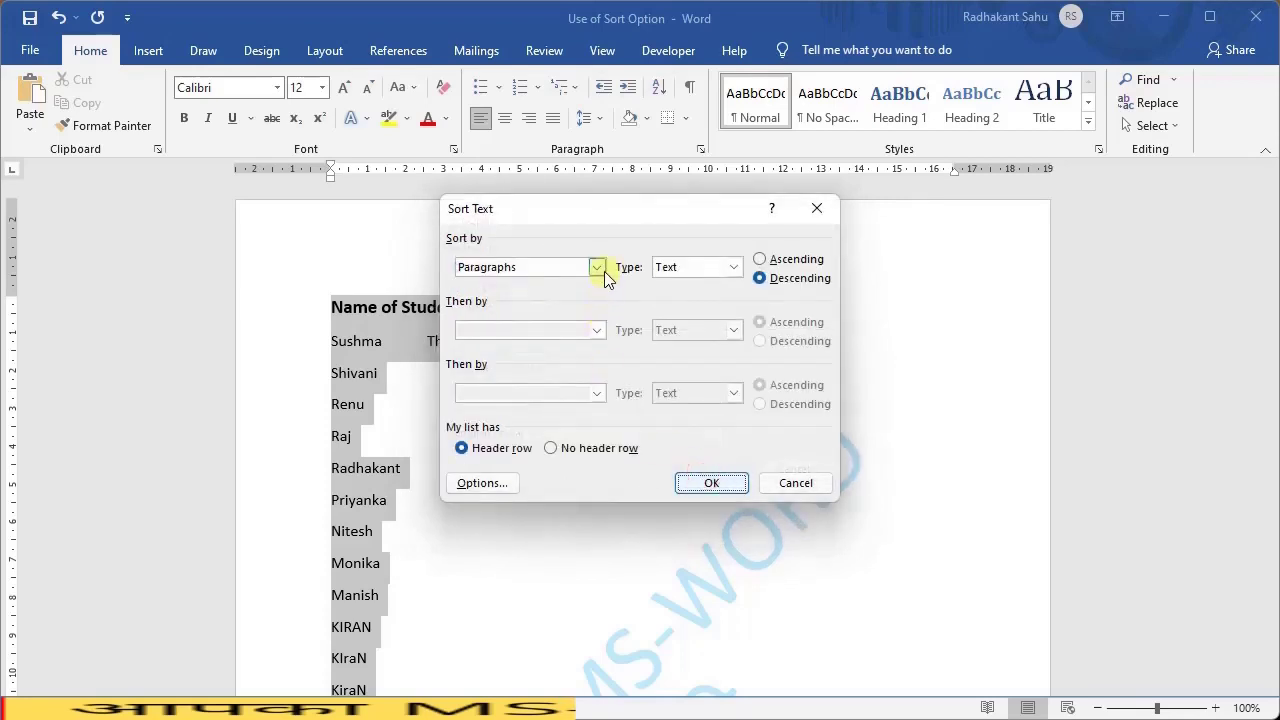
pyautogui.click(598, 268)
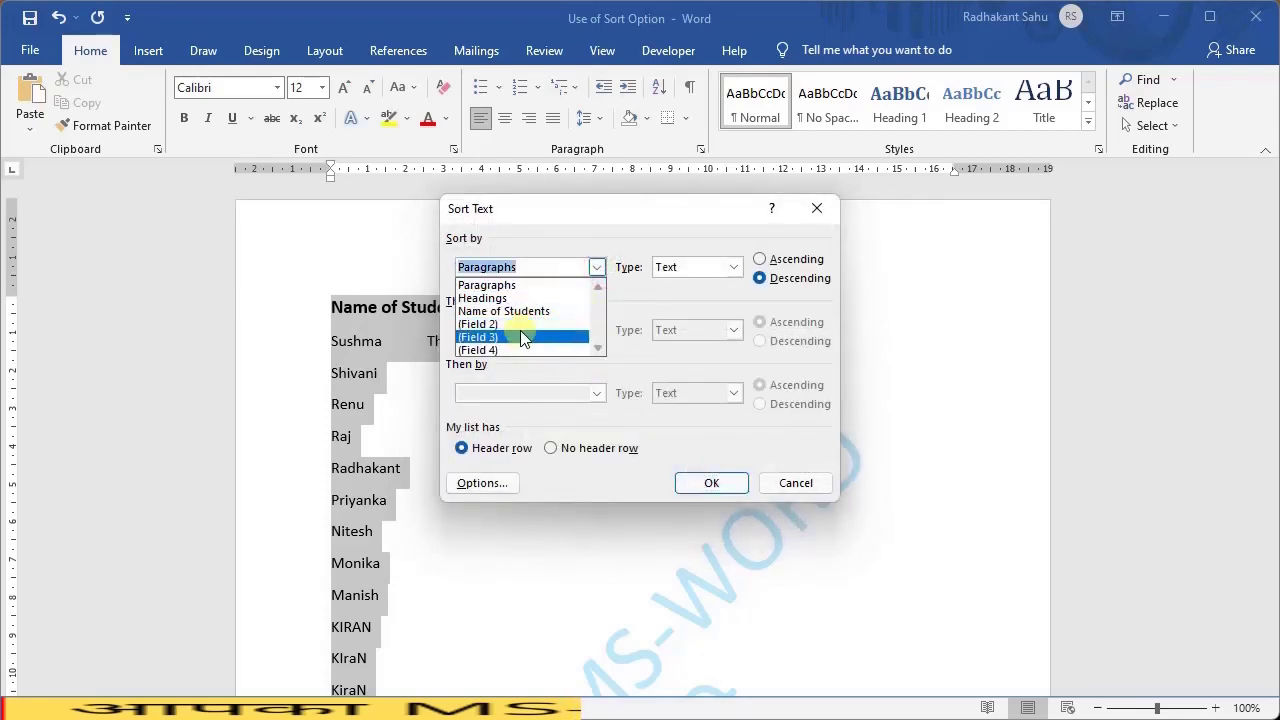
pyautogui.click(596, 268)
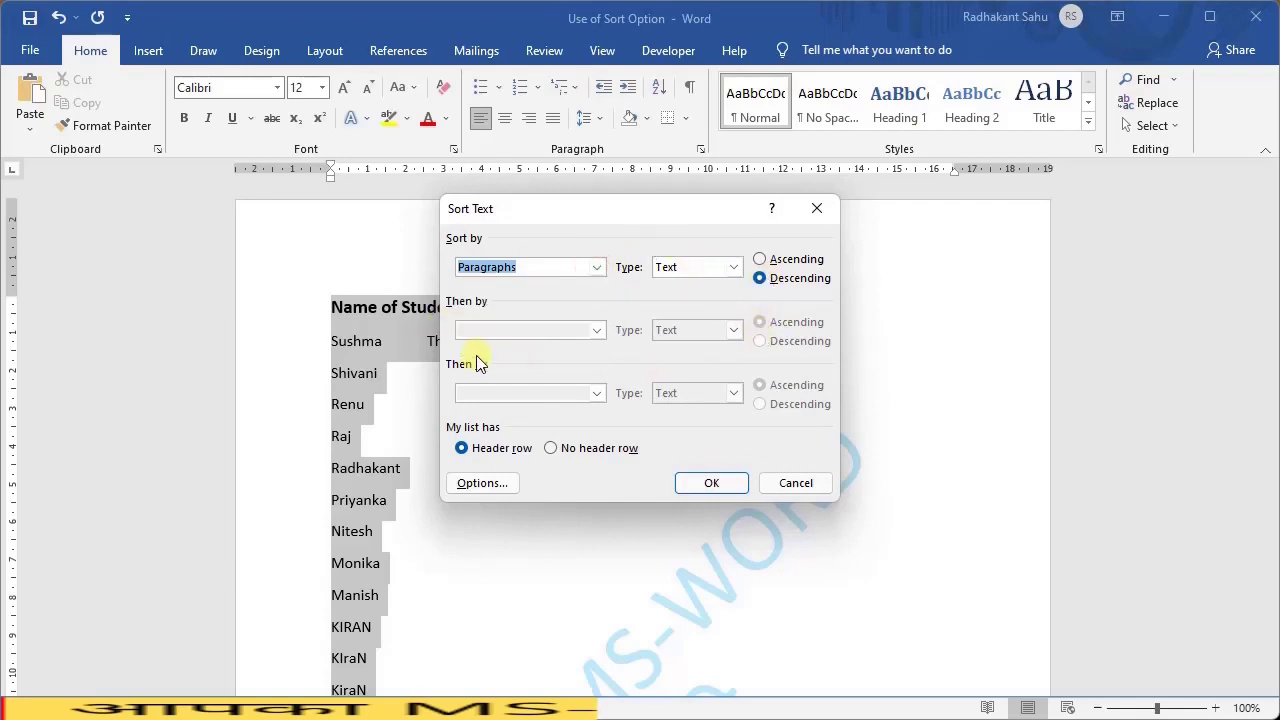
pyautogui.click(817, 209)
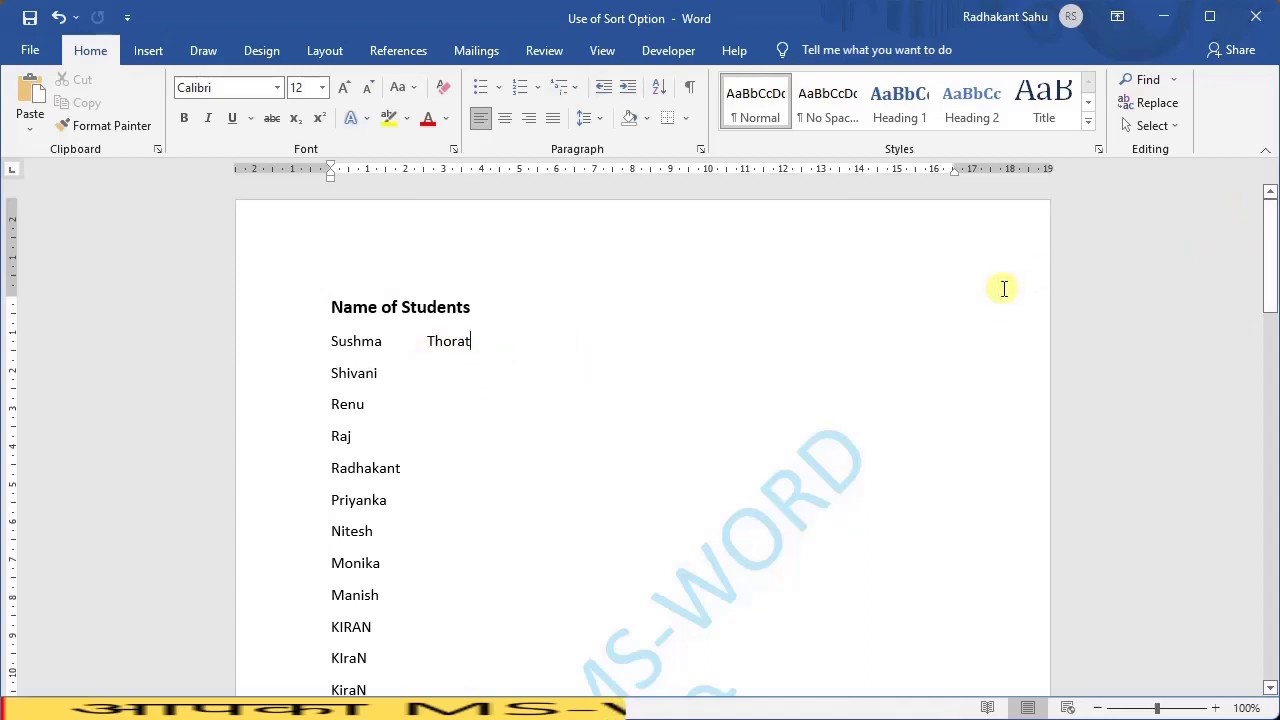
pyautogui.hotkey('ctrl', 'z')
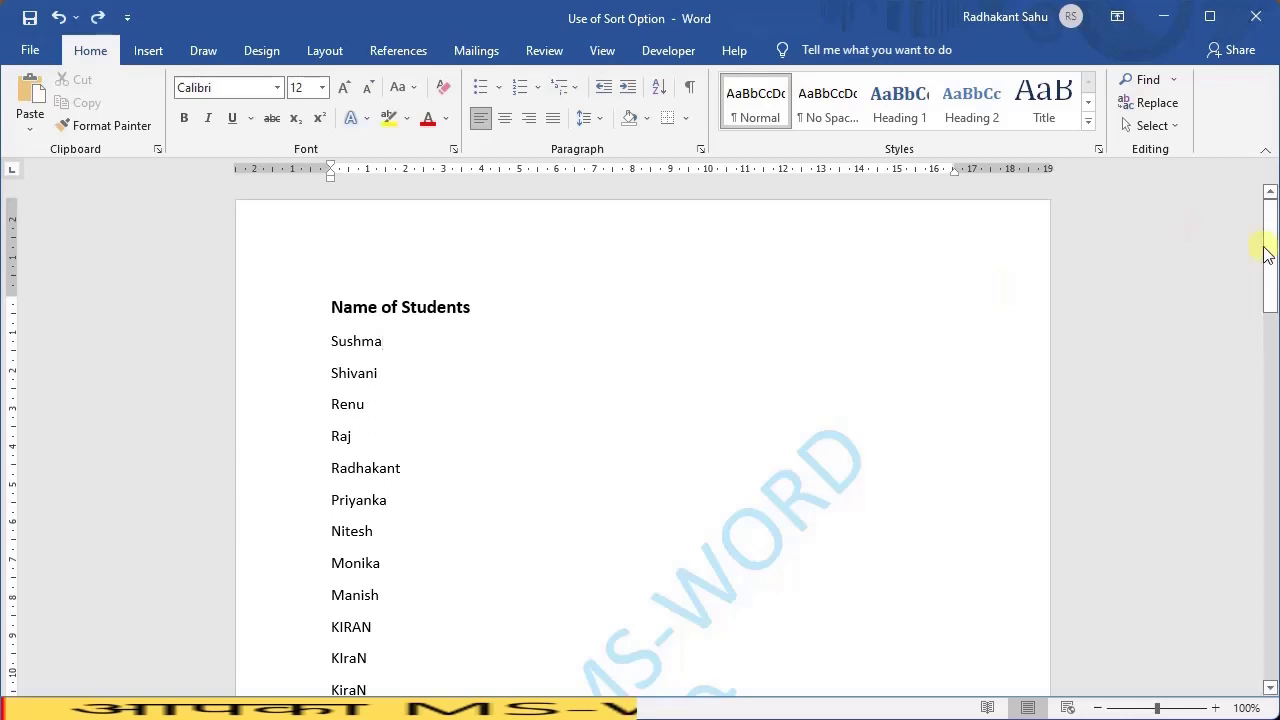
# Select the whole four-field name and age list with its headings and sort it by First Name as text, ascending, with a header row.
pyautogui.moveTo(1268, 248); pyautogui.dragTo(1251, 491)
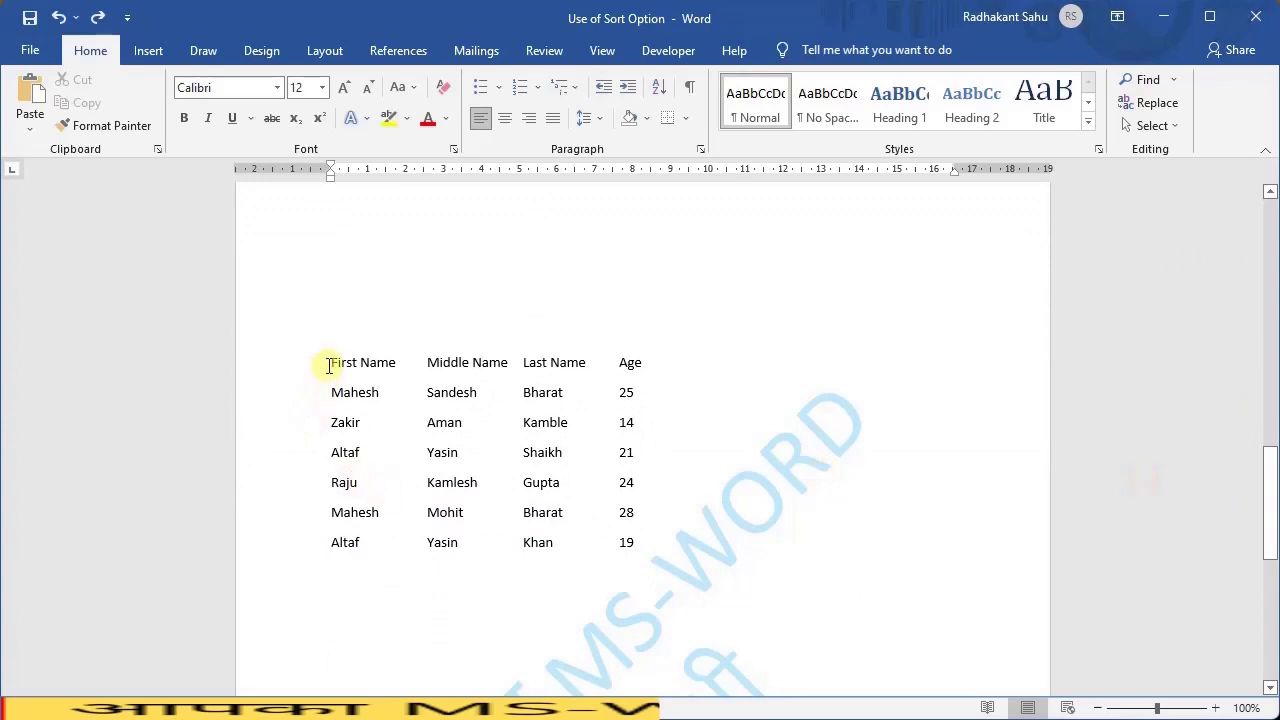
pyautogui.moveTo(326, 360); pyautogui.dragTo(626, 543)
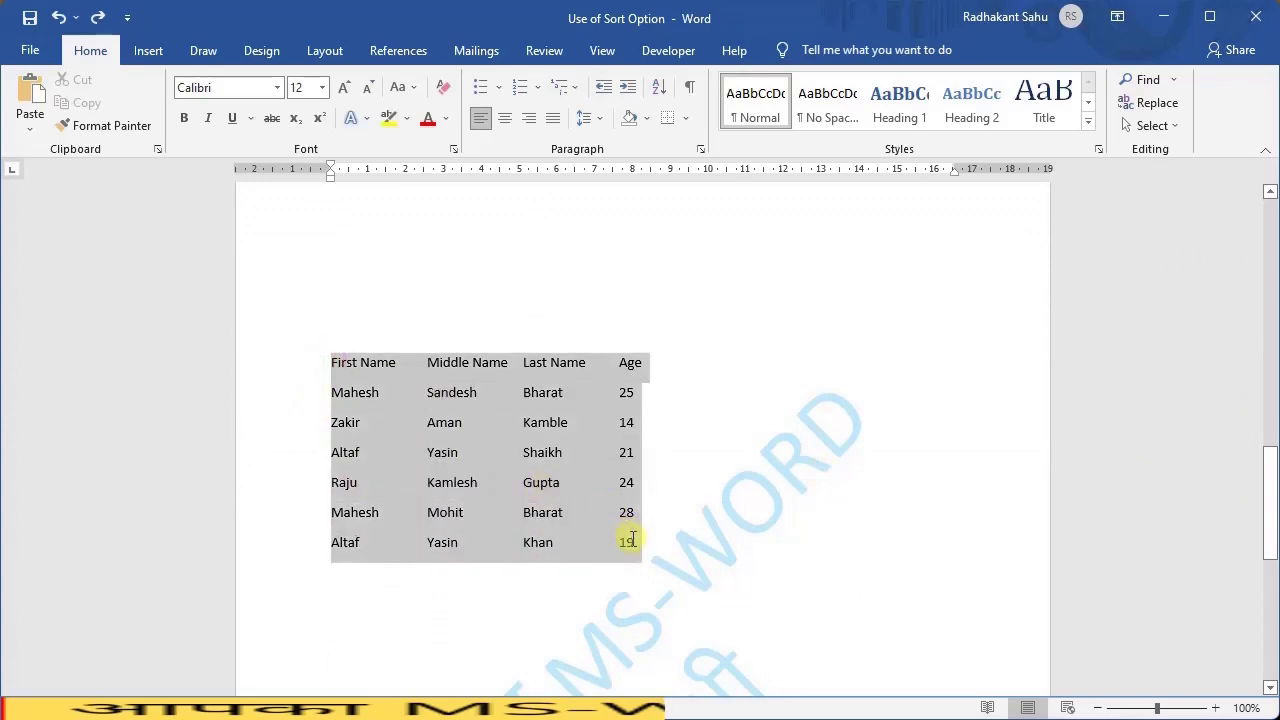
pyautogui.scroll(-1, 675, 190)
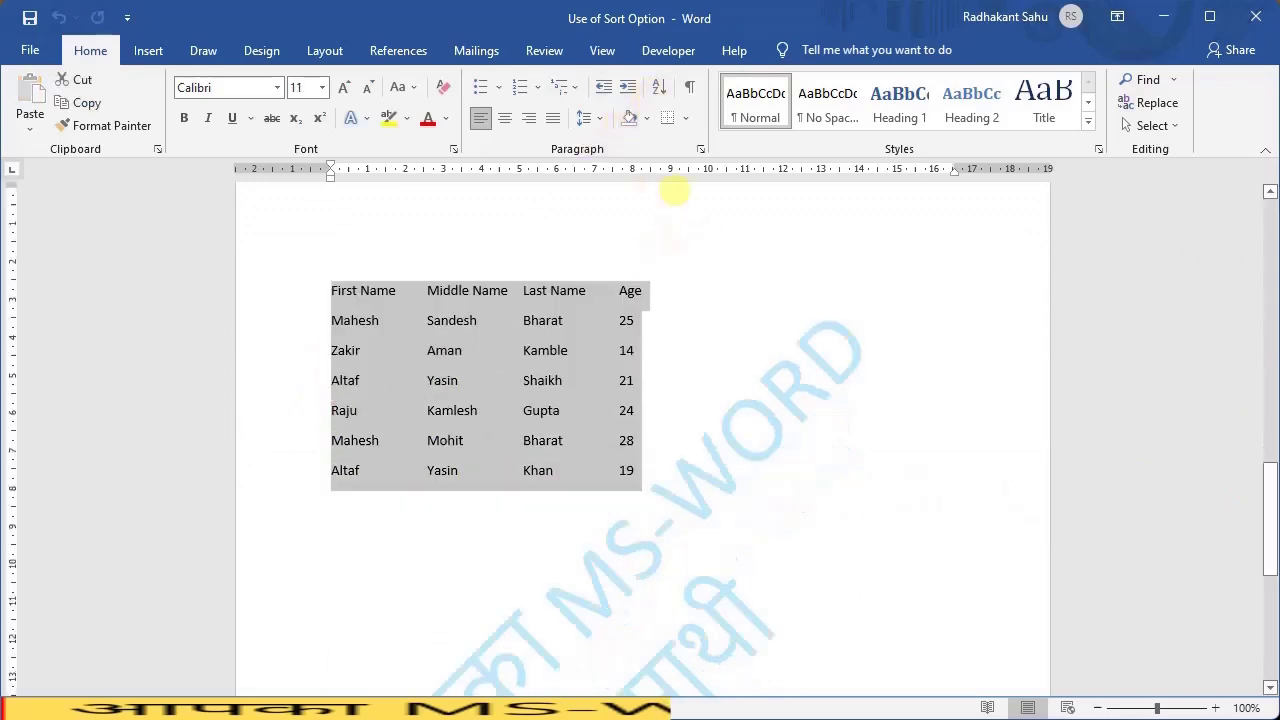
pyautogui.click(665, 88)
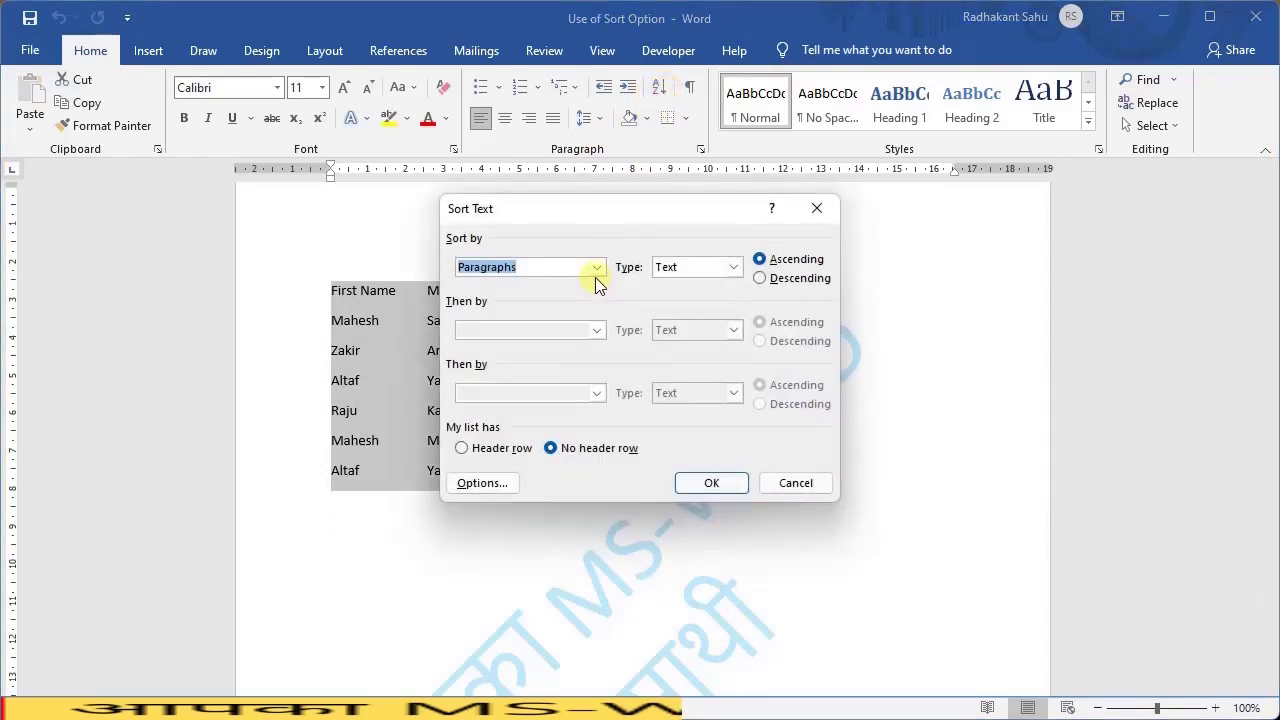
pyautogui.click(803, 212)
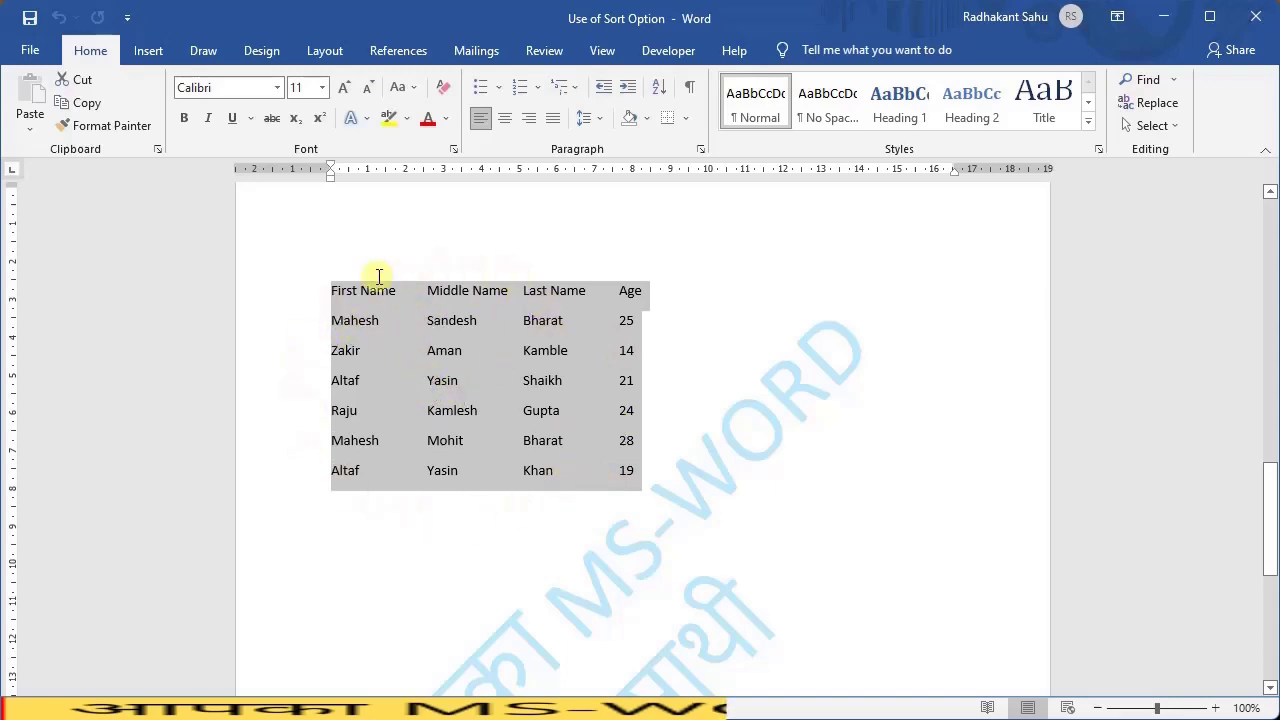
pyautogui.click(655, 90)
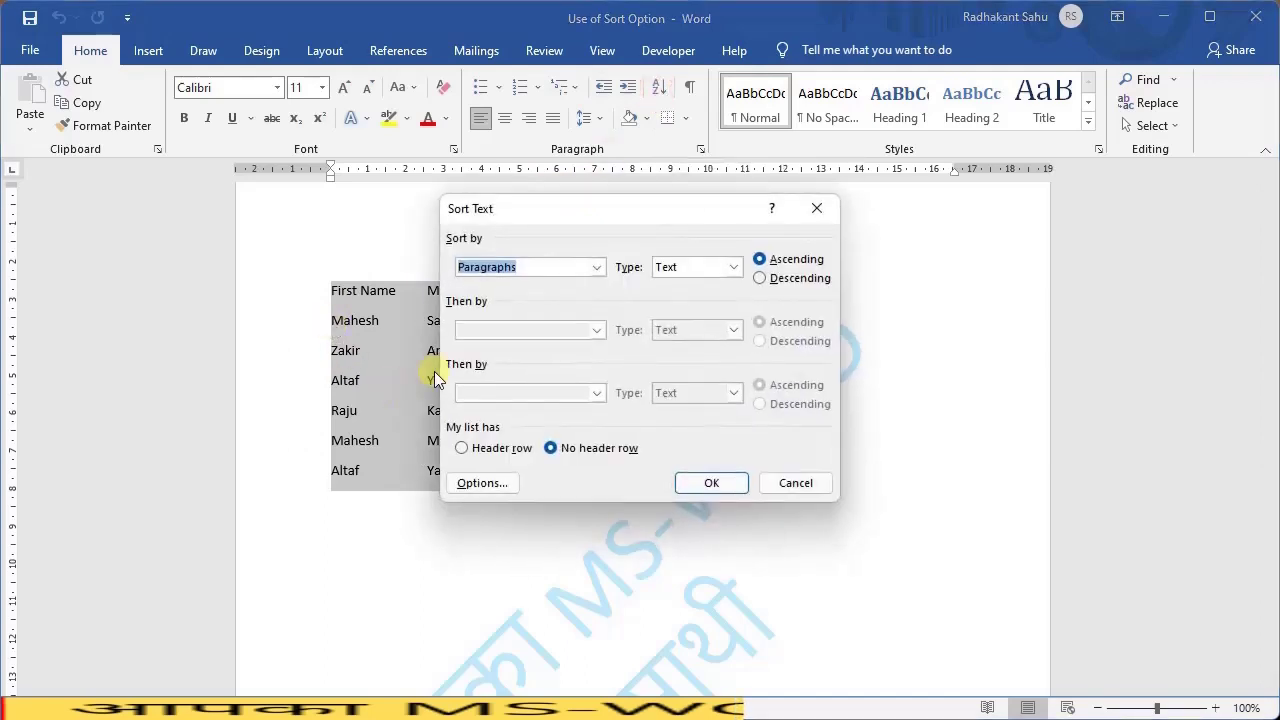
pyautogui.click(597, 267)
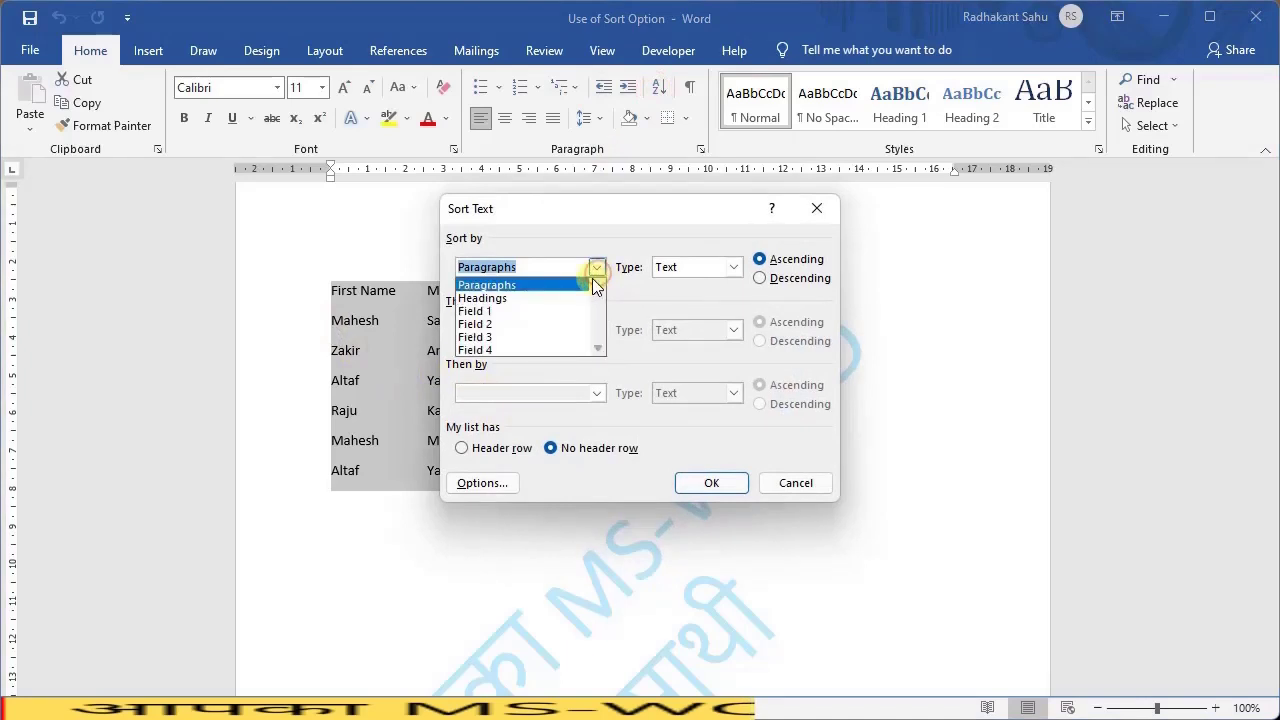
pyautogui.click(558, 310)
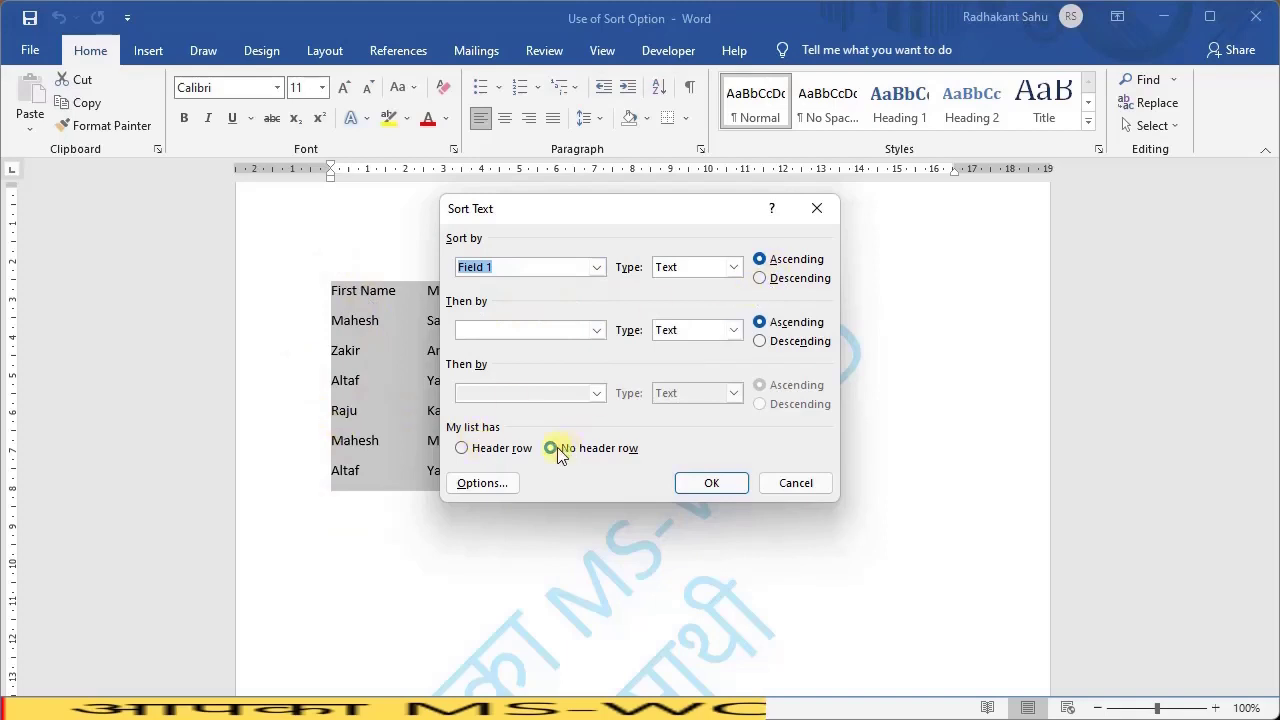
pyautogui.click(503, 450)
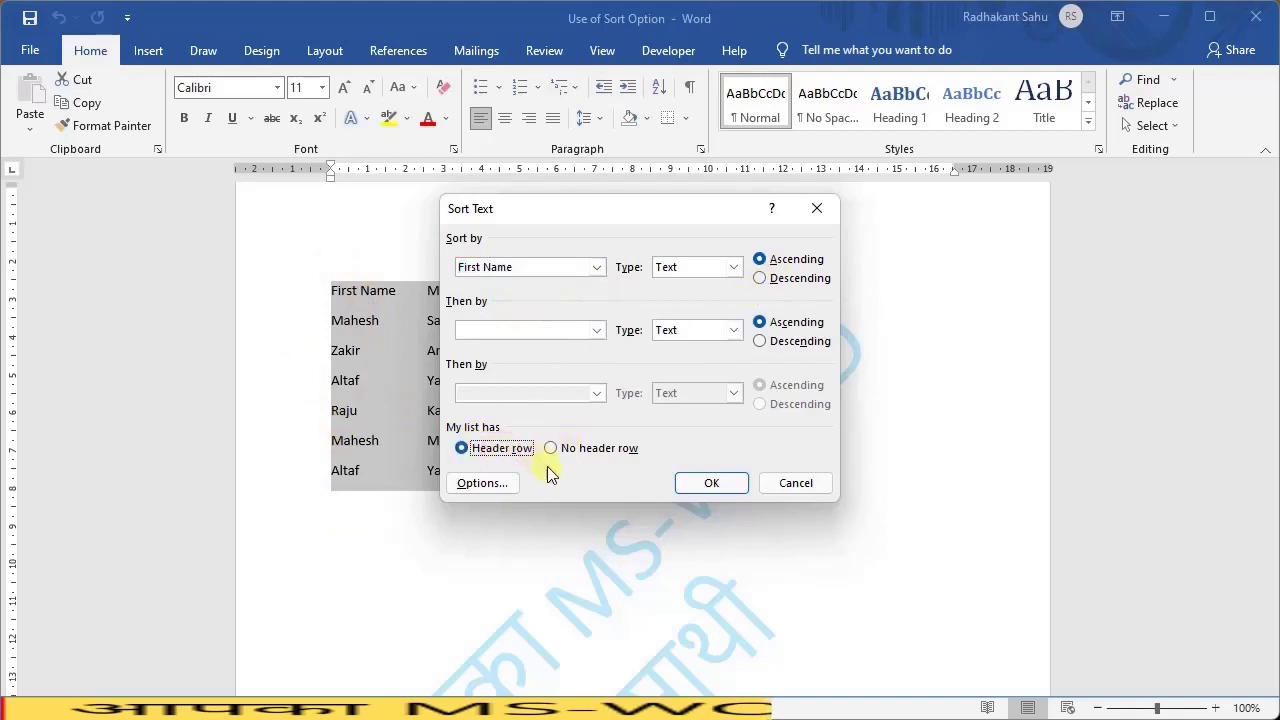
pyautogui.click(705, 486)
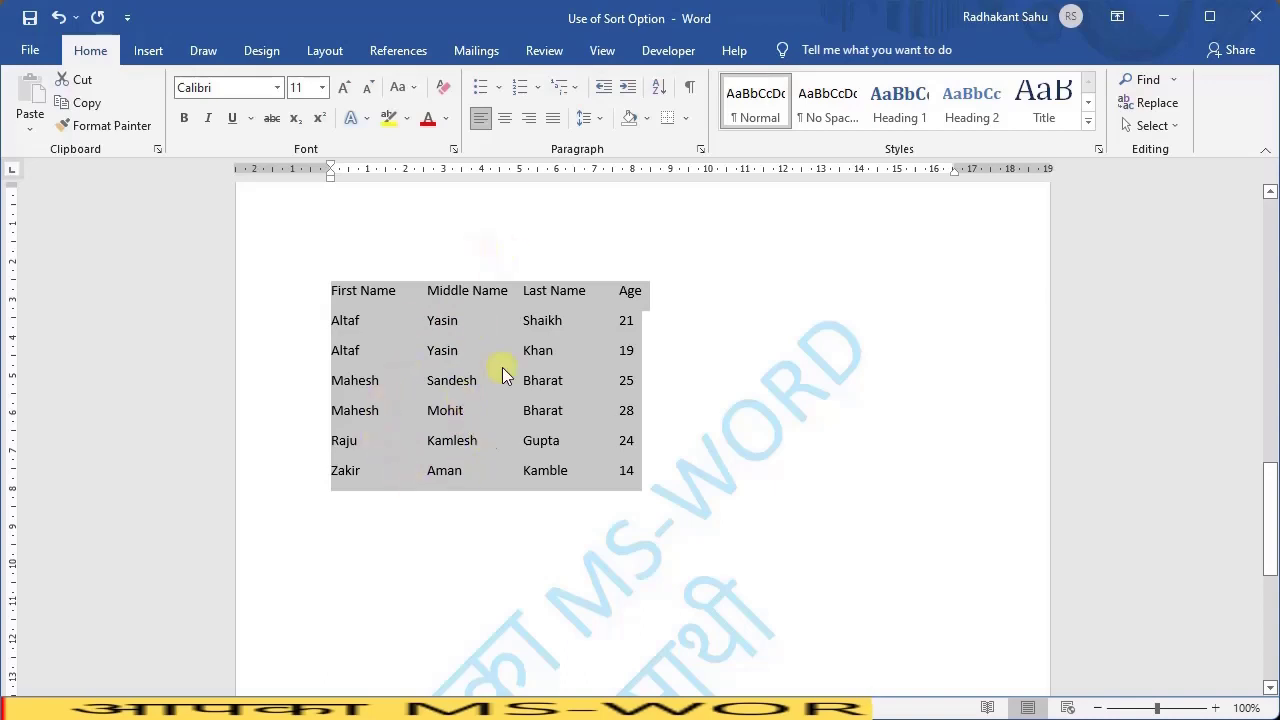
# Sort the four-field list by First Name, then by Middle Name, both as text in ascending order with a header row.
pyautogui.click(659, 88)
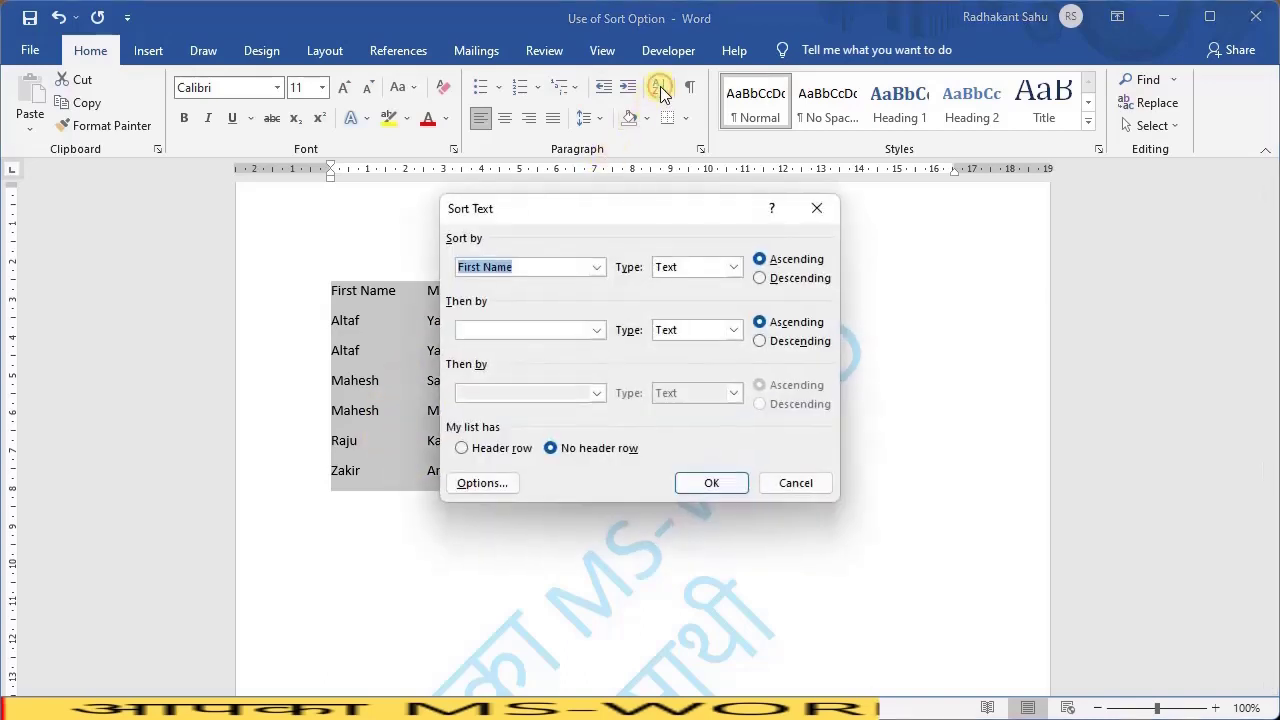
pyautogui.click(596, 267)
pyautogui.click(579, 314)
pyautogui.click(594, 330)
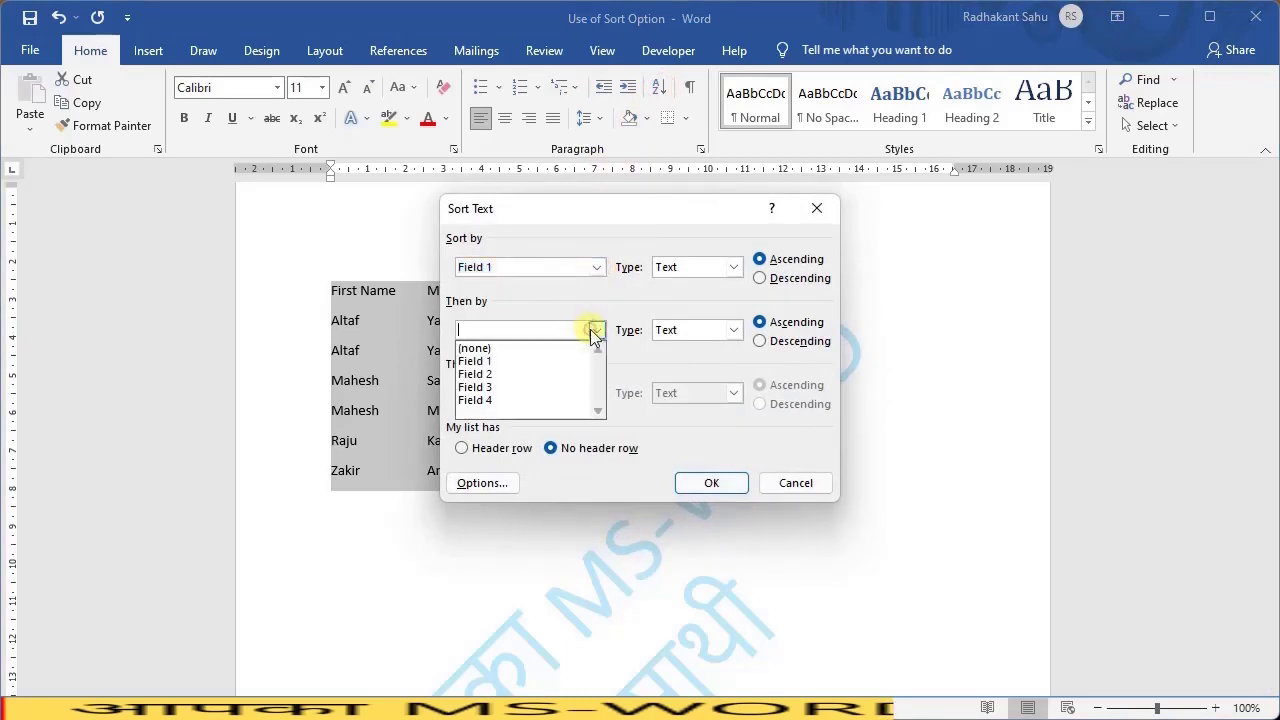
pyautogui.click(564, 372)
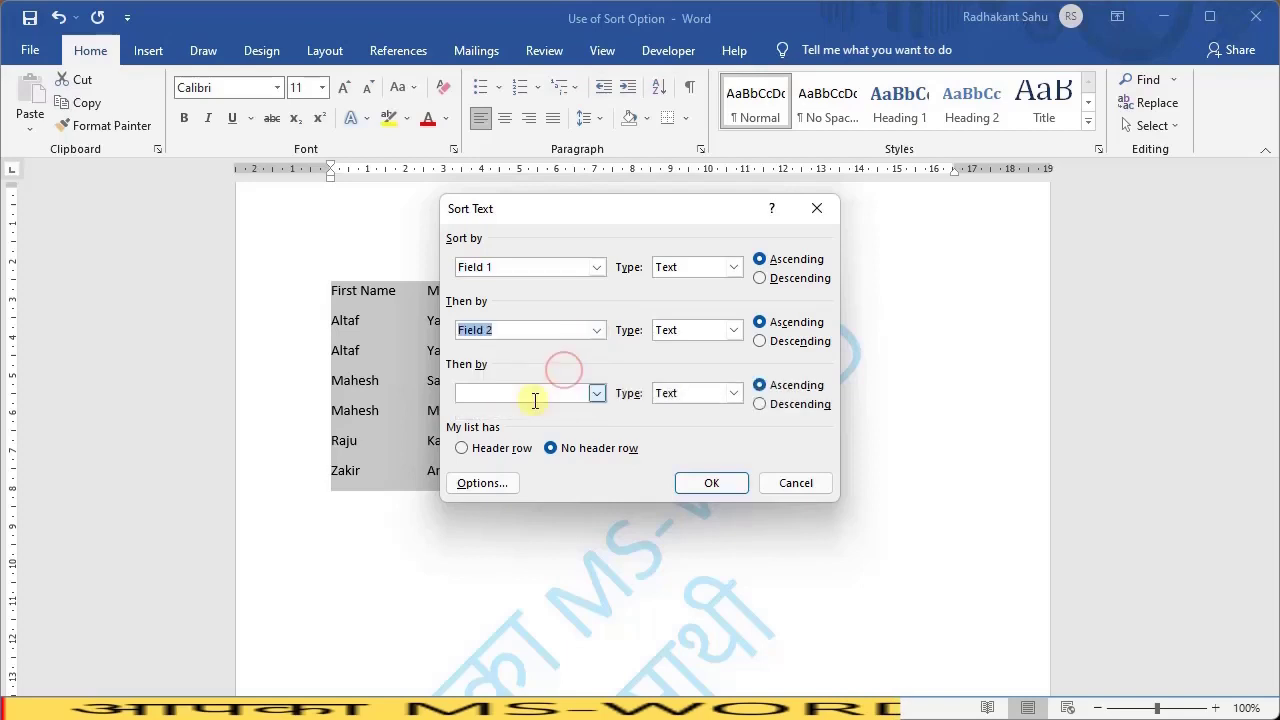
pyautogui.click(489, 450)
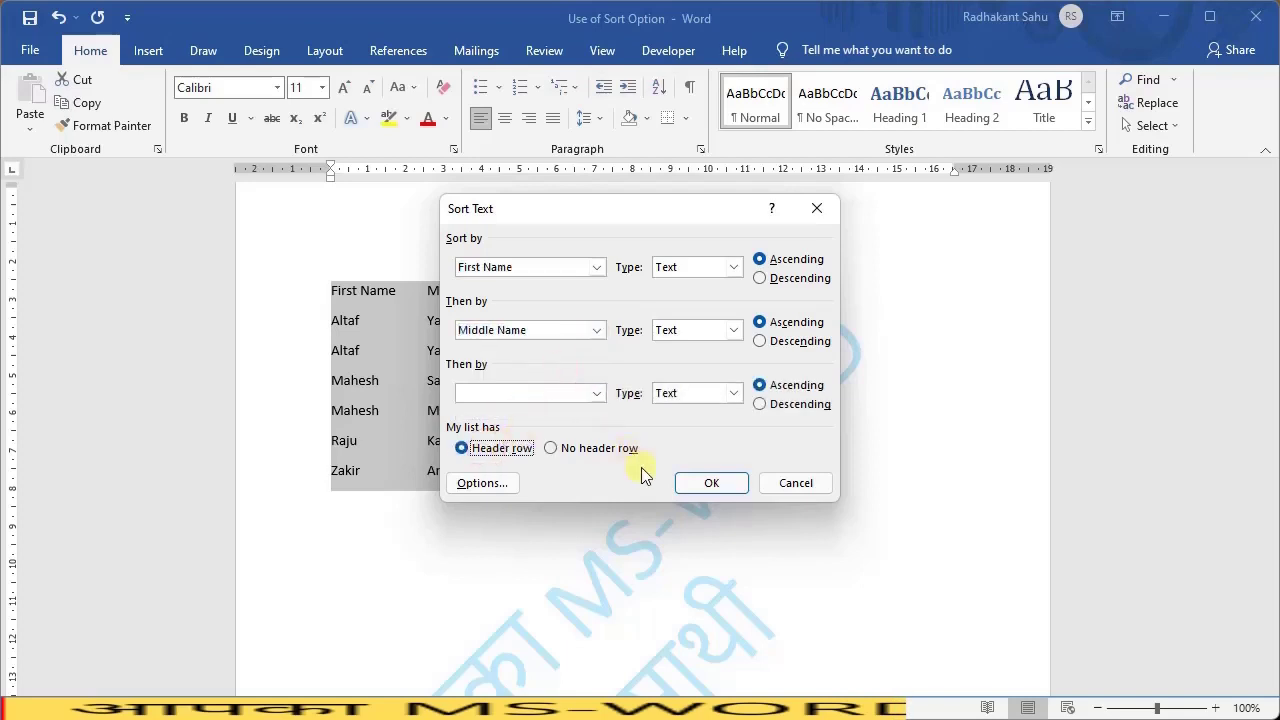
pyautogui.click(706, 478)
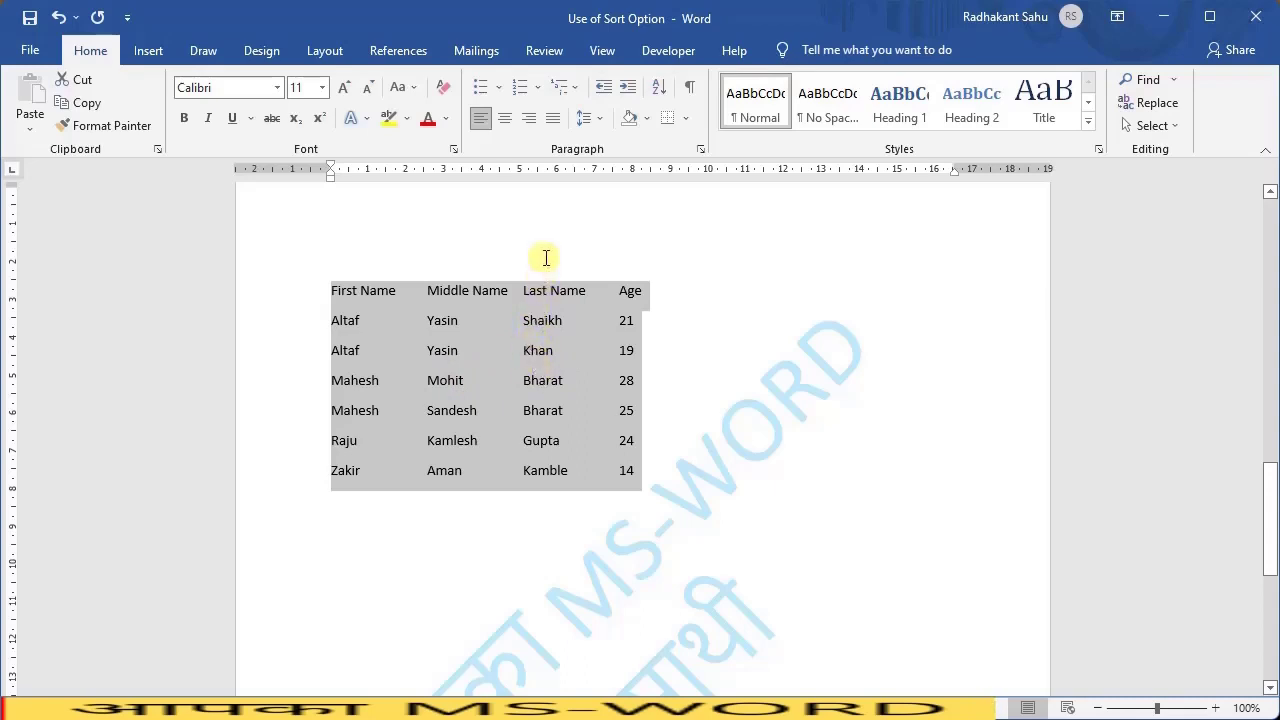
# Sort the four-field list by First Name, then Middle Name, then Last Name, all as ascending text with a header row.
pyautogui.click(663, 88)
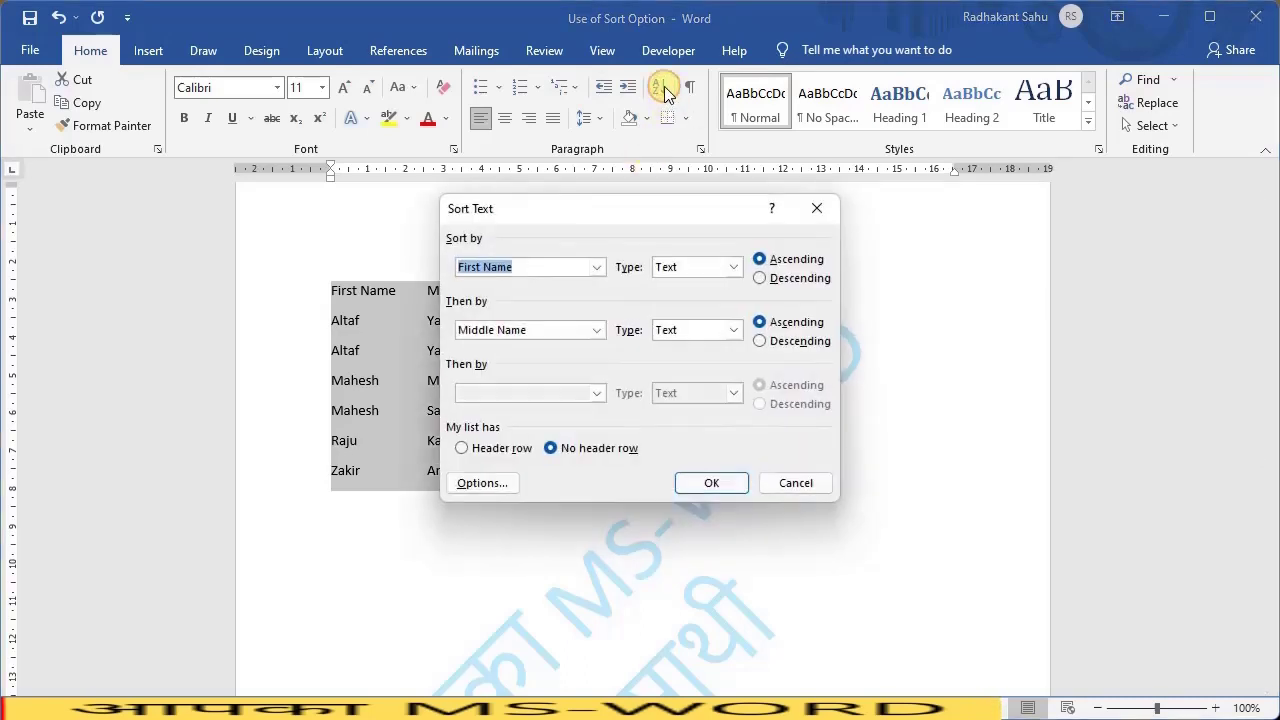
pyautogui.click(596, 268)
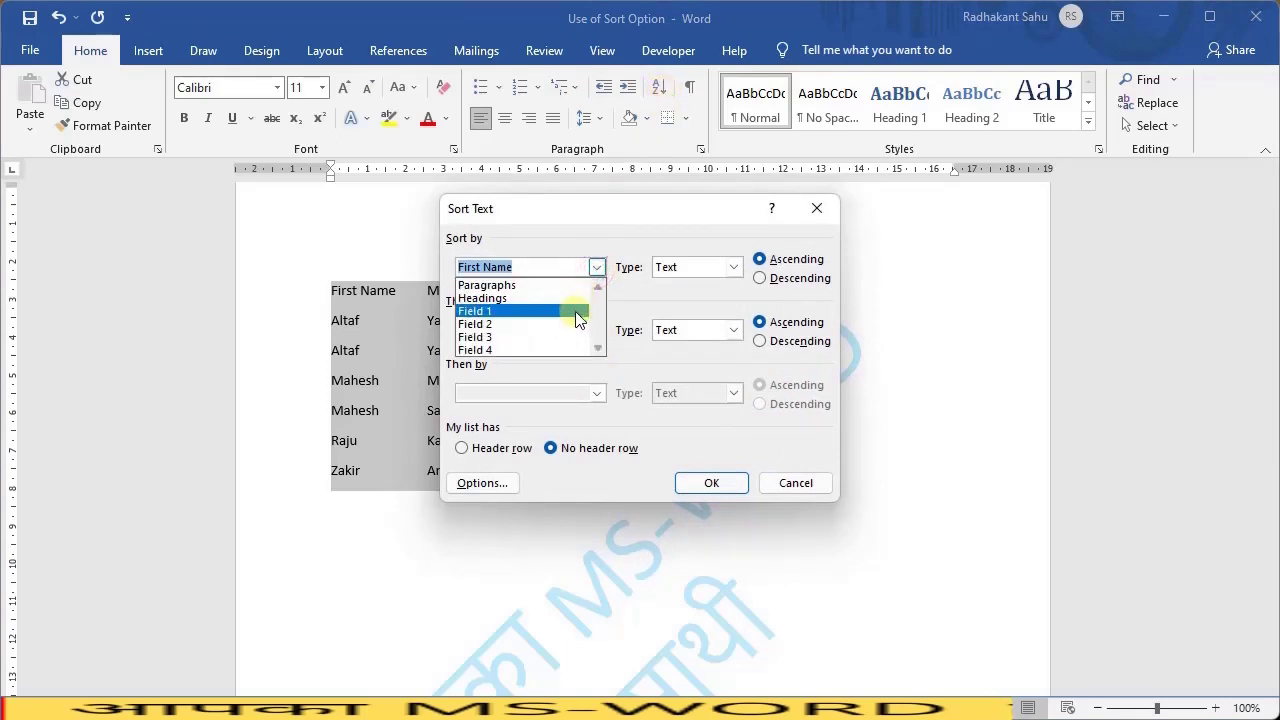
pyautogui.click(578, 313)
pyautogui.click(597, 331)
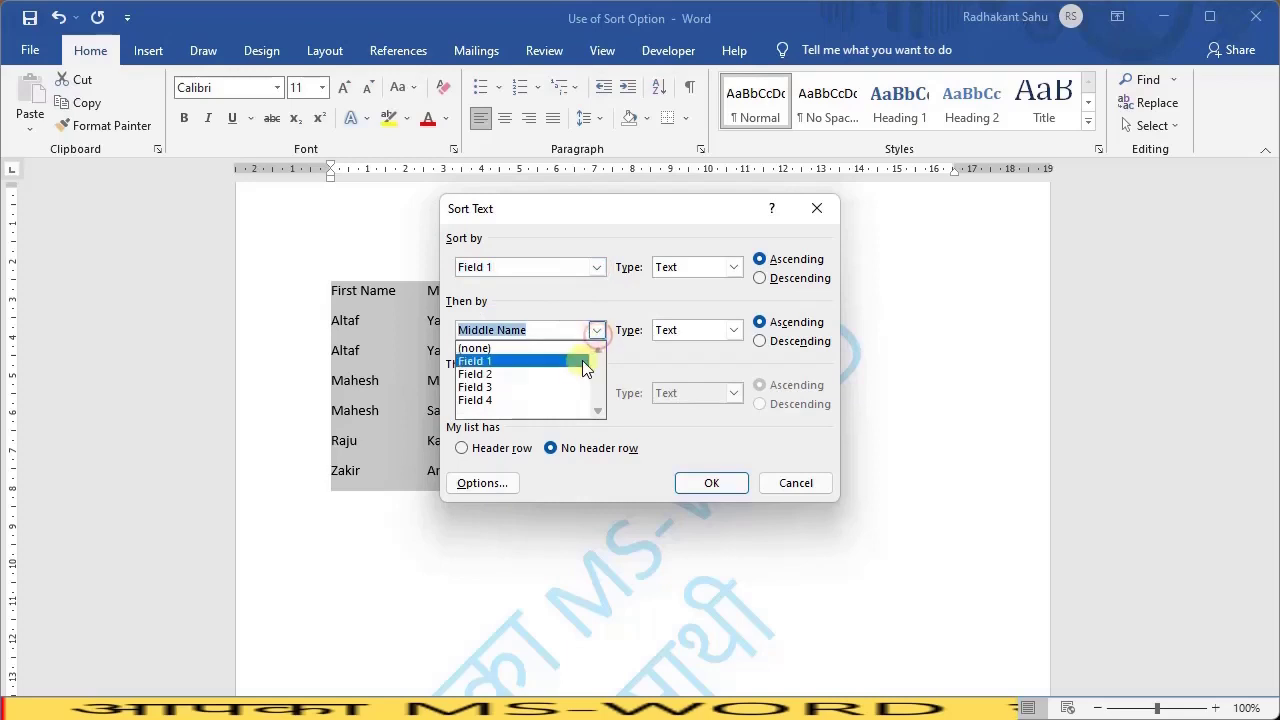
pyautogui.click(576, 373)
pyautogui.click(598, 393)
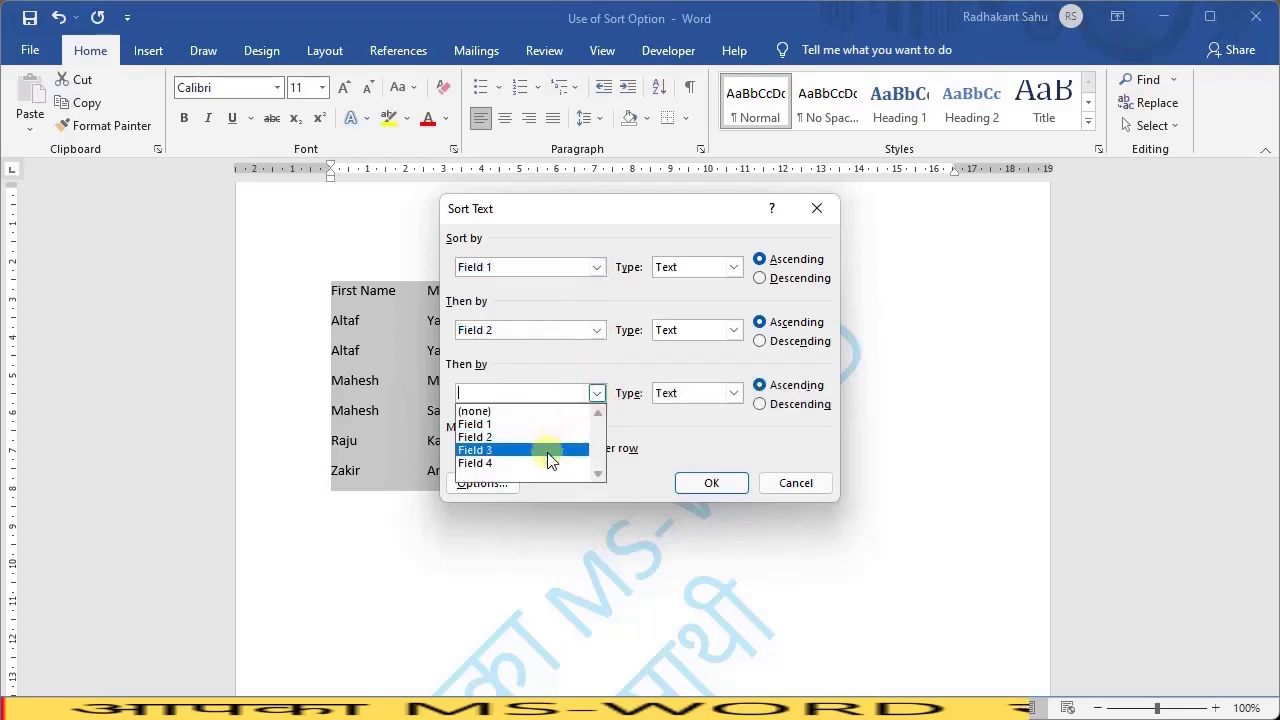
pyautogui.click(548, 452)
pyautogui.click(510, 453)
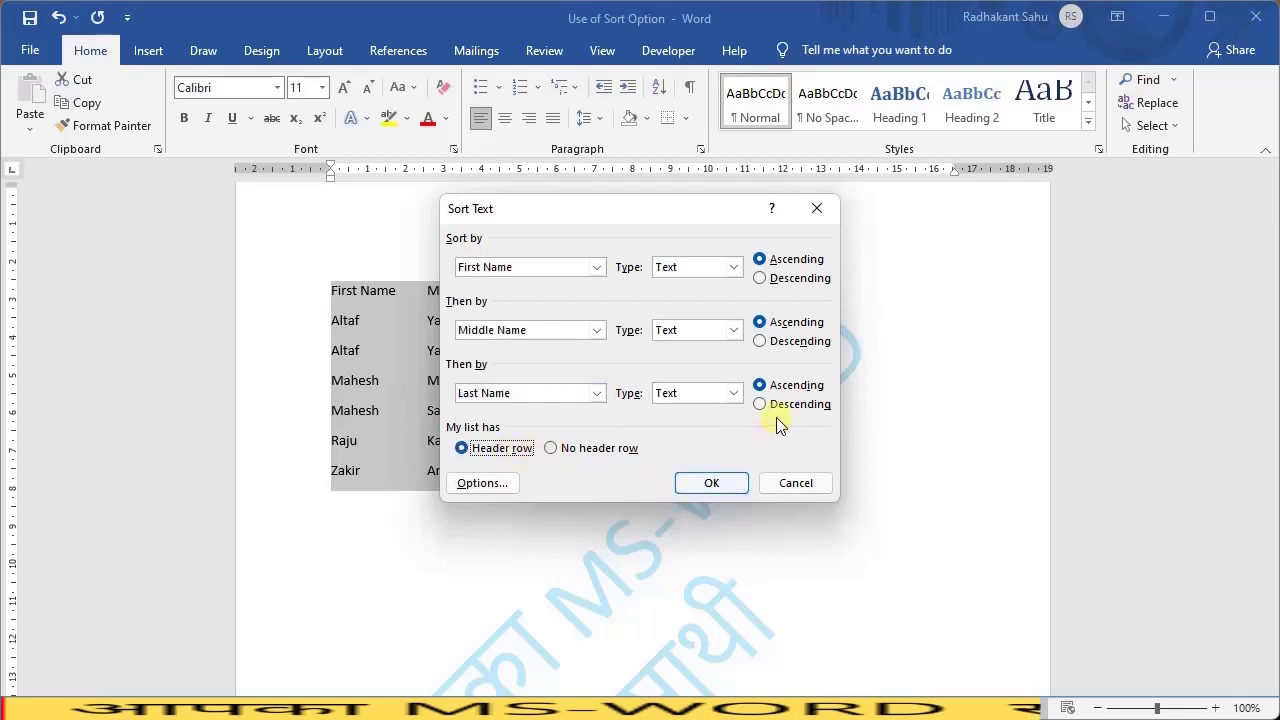
pyautogui.click(714, 484)
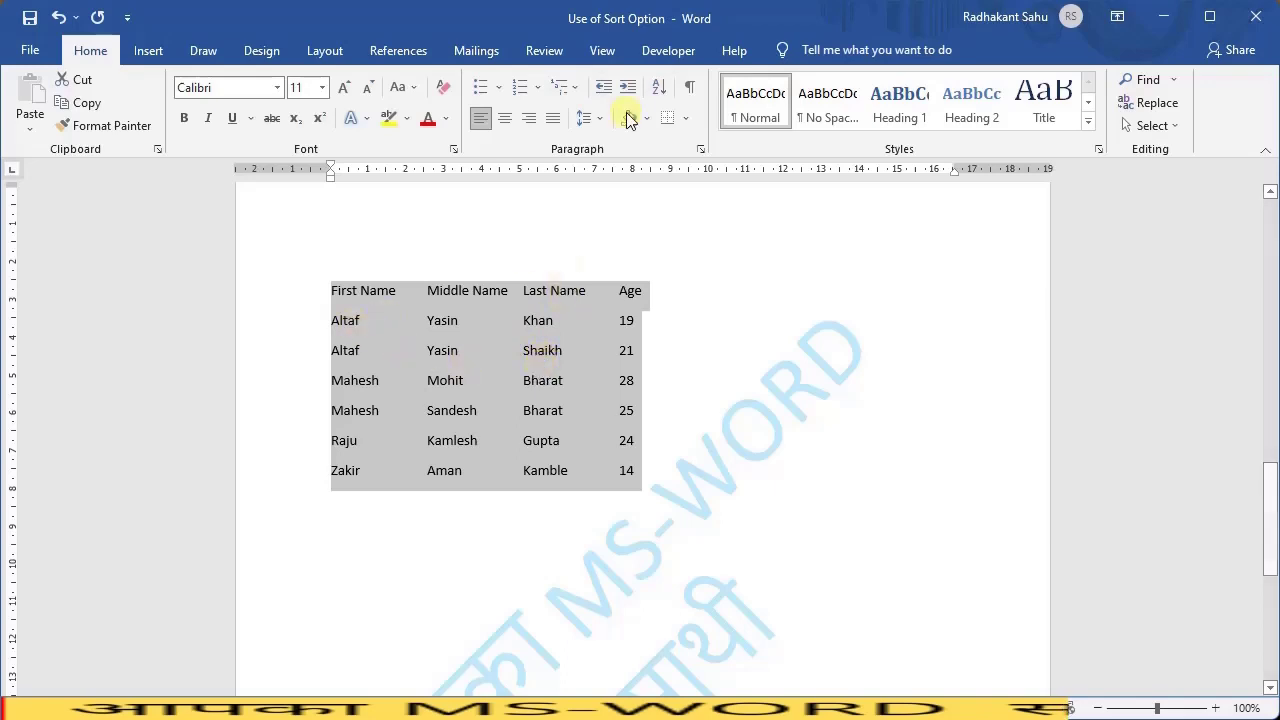
# Select only the Age column and sort the list by Age as a number in ascending order, with a header row.
pyautogui.click(656, 89)
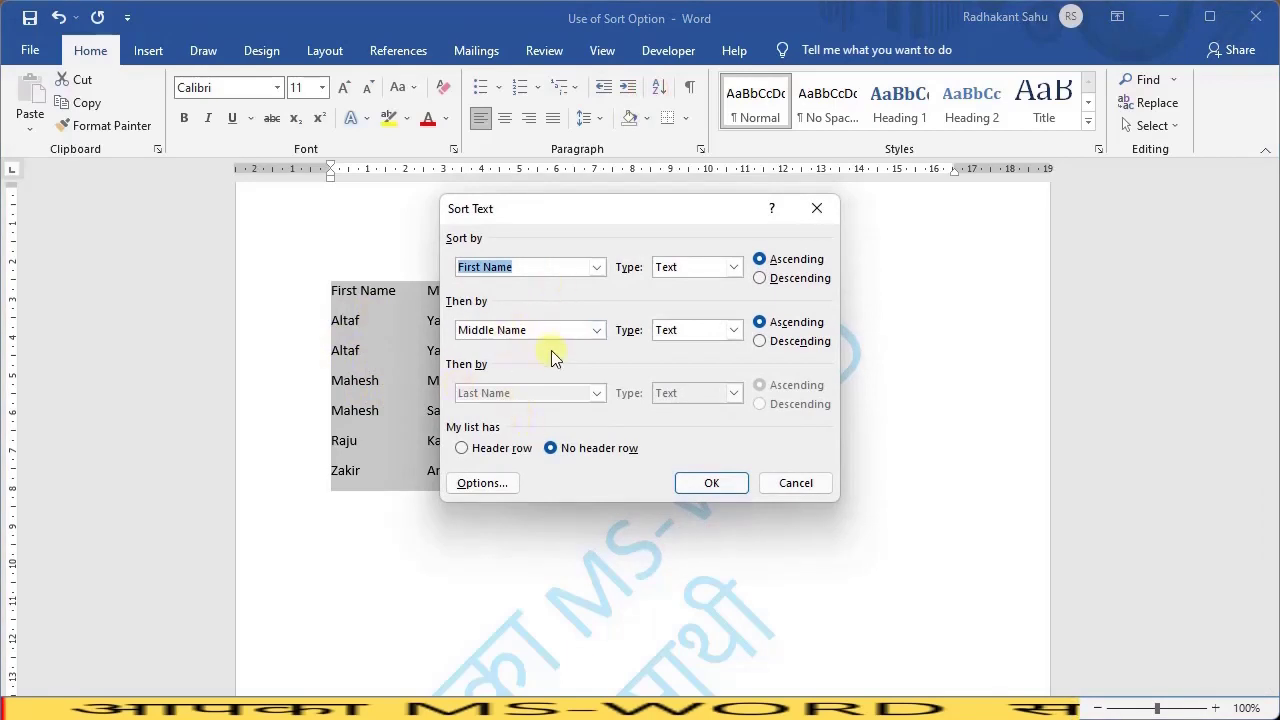
pyautogui.click(814, 204)
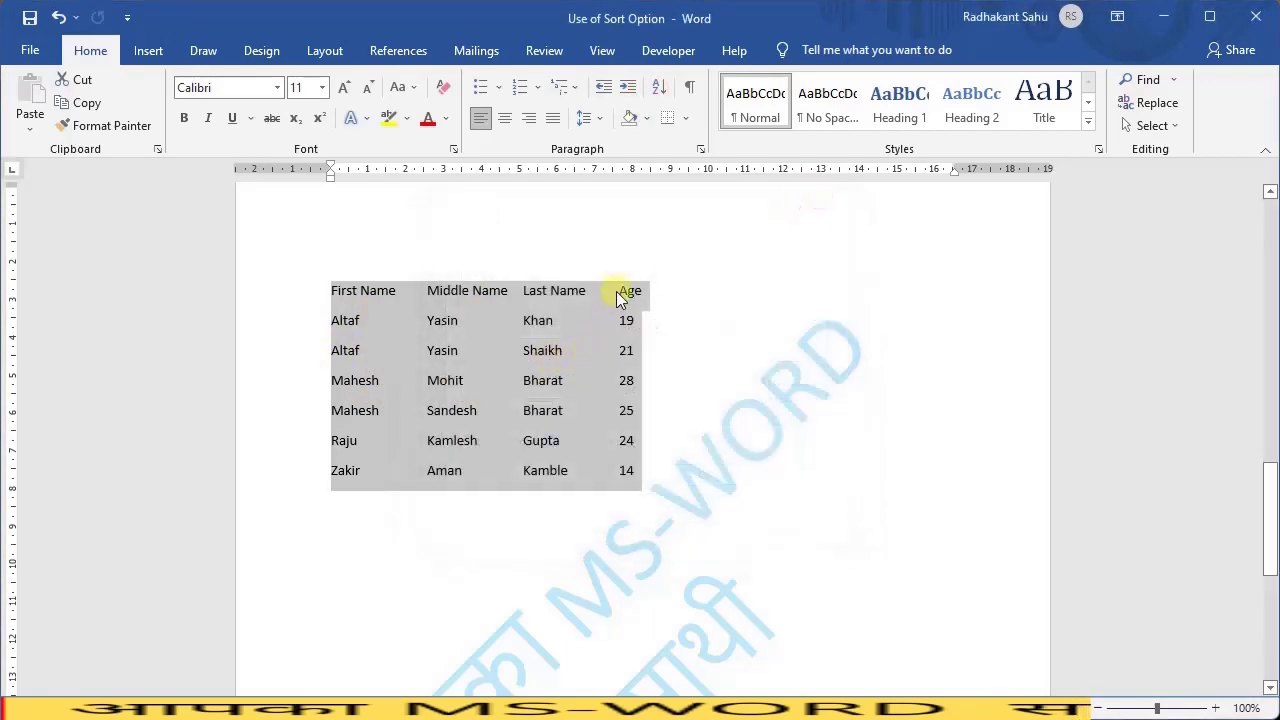
pyautogui.click(617, 291)
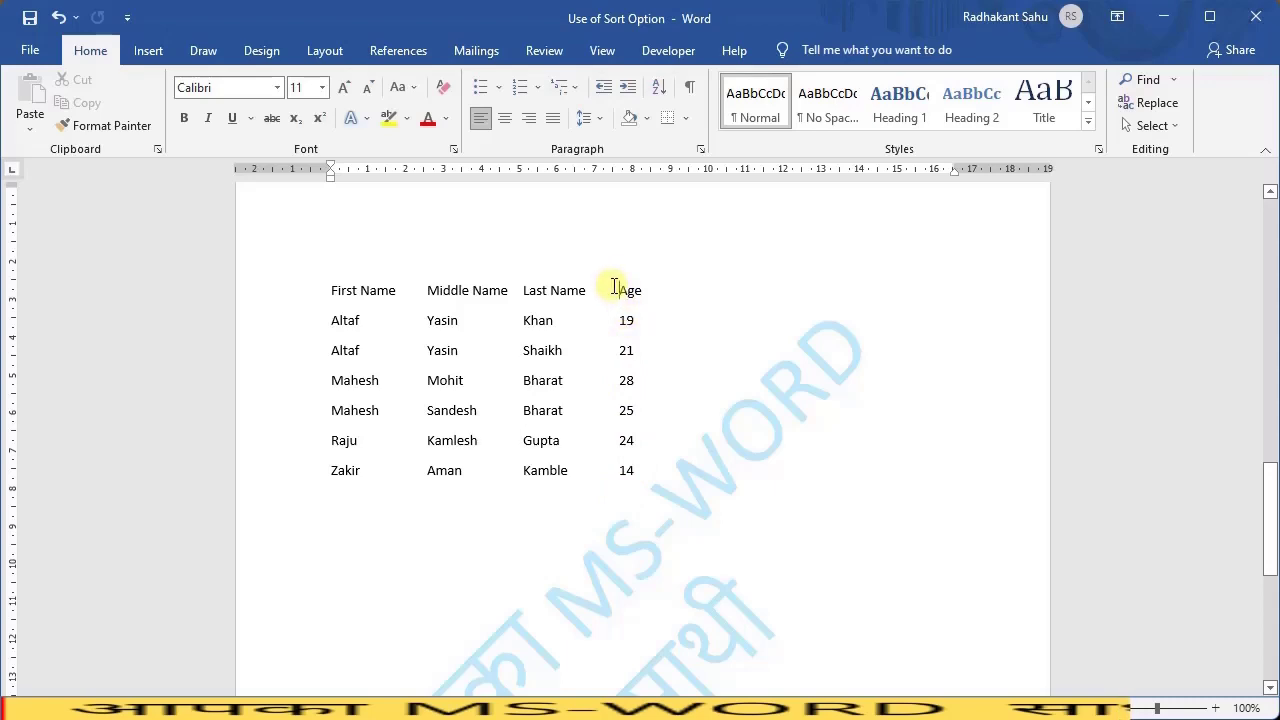
pyautogui.moveTo(614, 287); pyautogui.dragTo(651, 477)
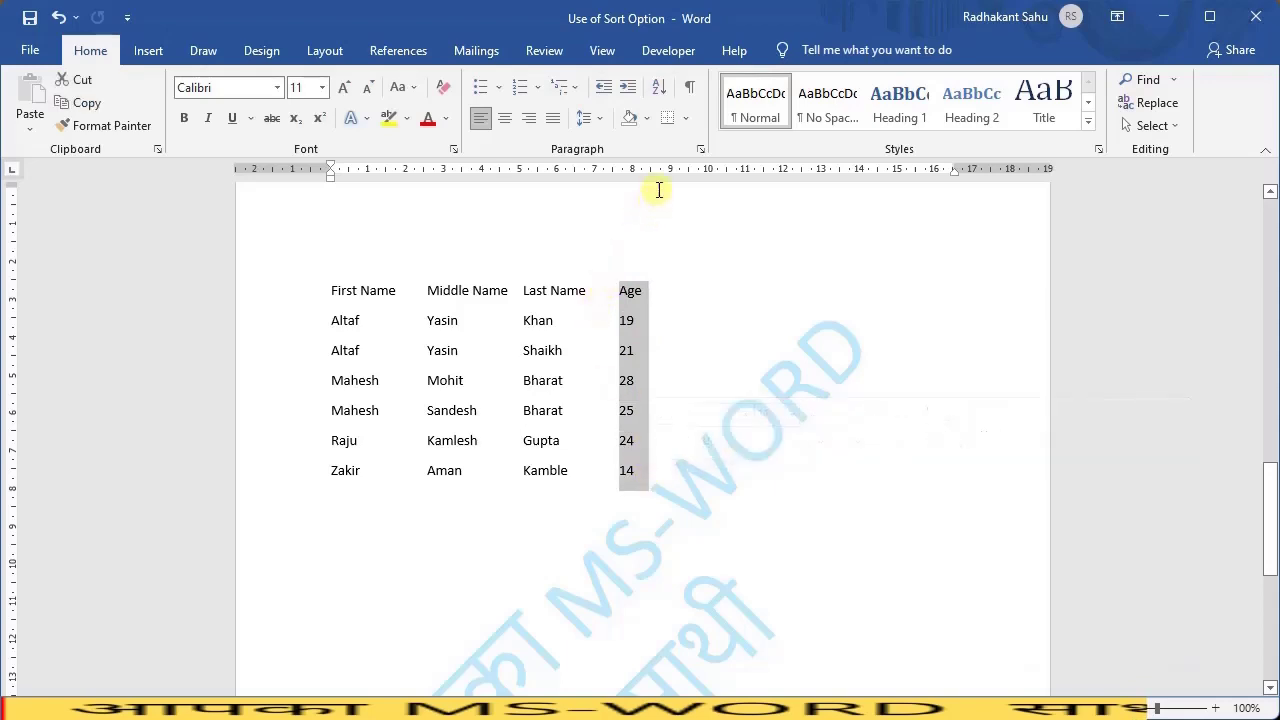
pyautogui.click(658, 90)
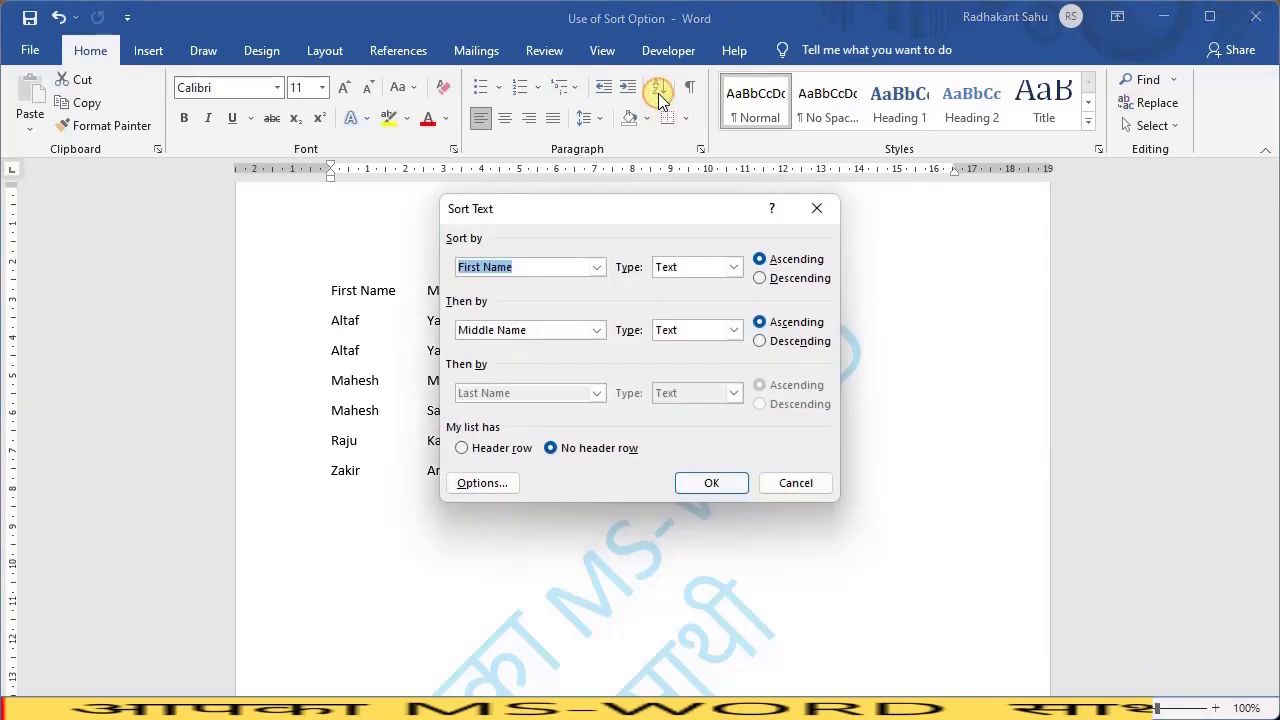
pyautogui.click(596, 267)
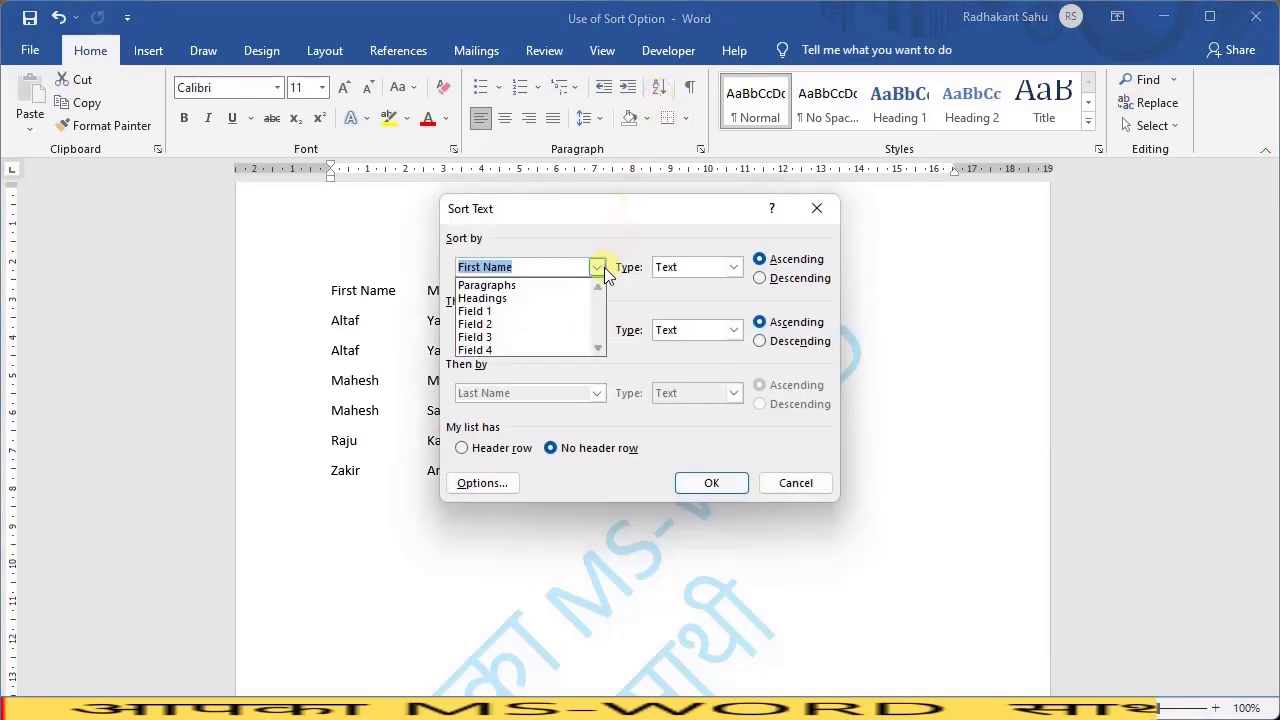
pyautogui.click(546, 350)
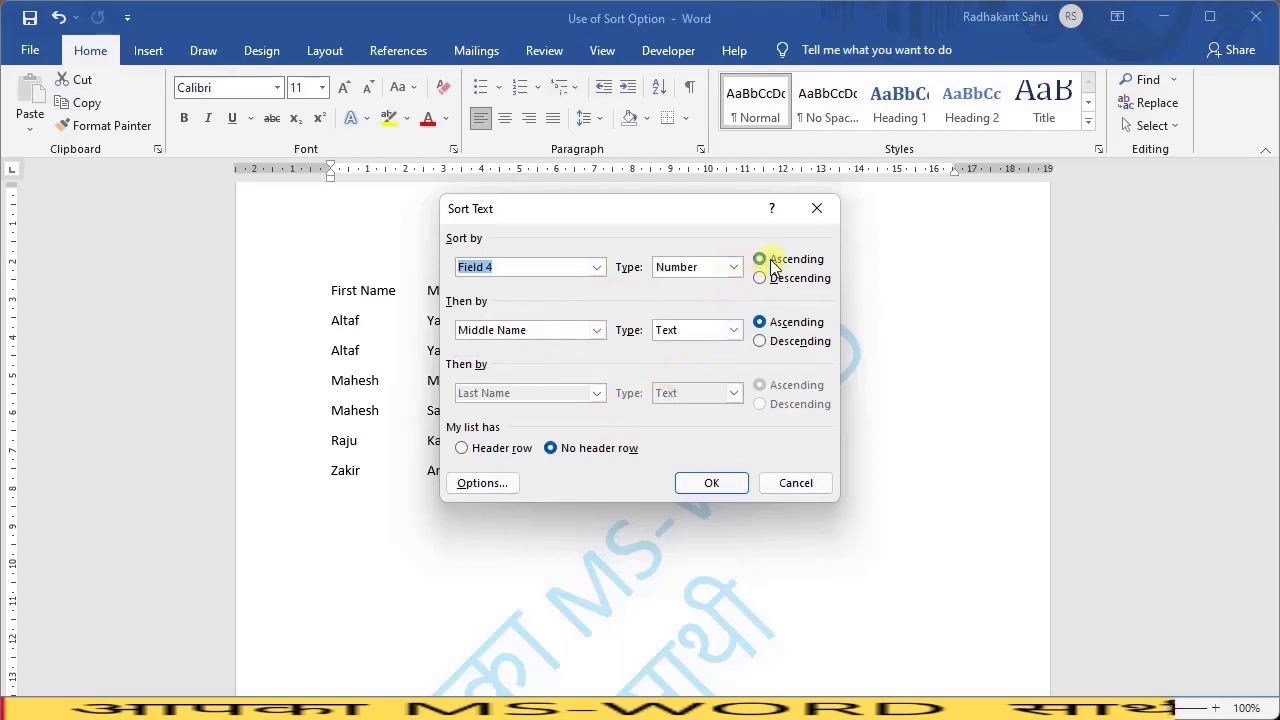
pyautogui.click(490, 447)
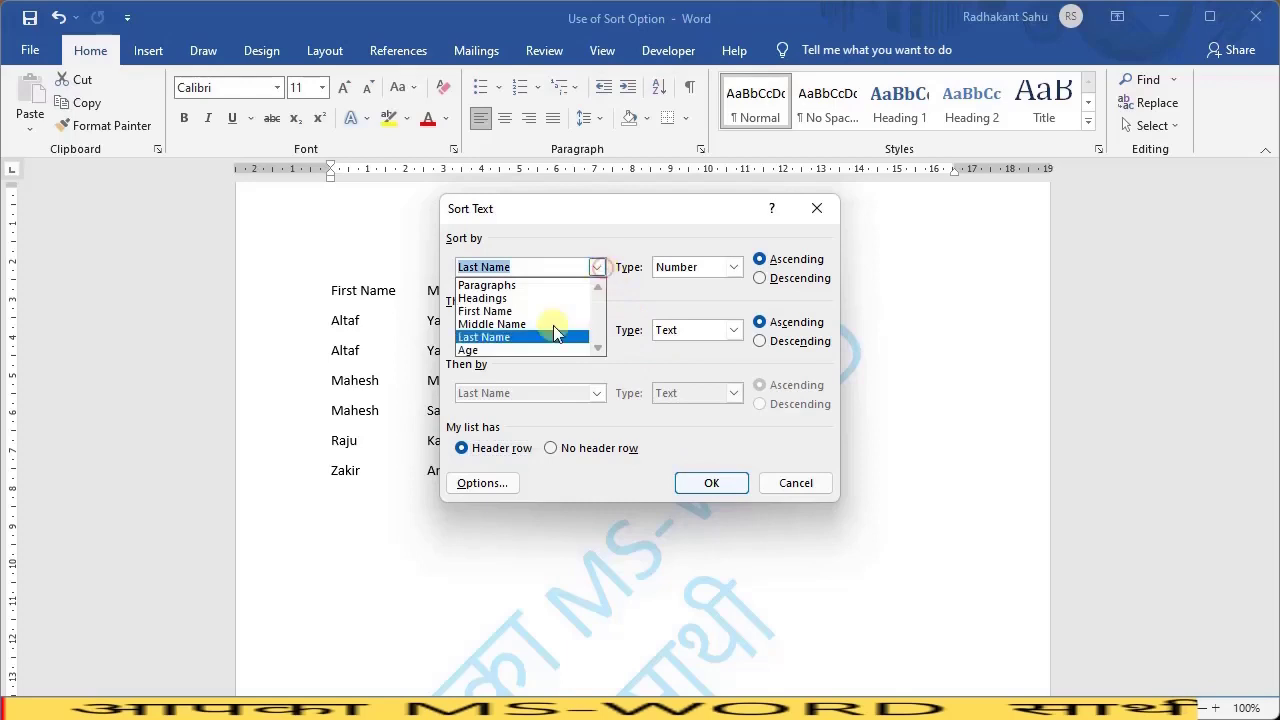
pyautogui.click(524, 351)
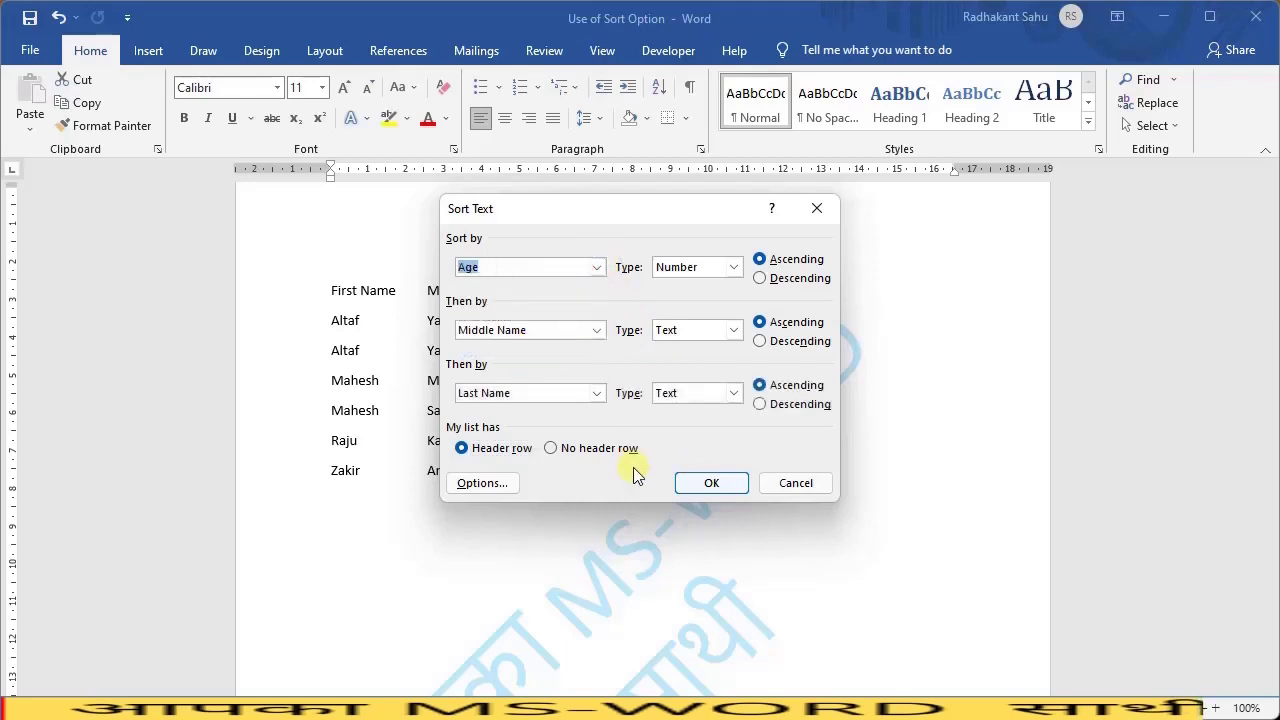
pyautogui.click(682, 484)
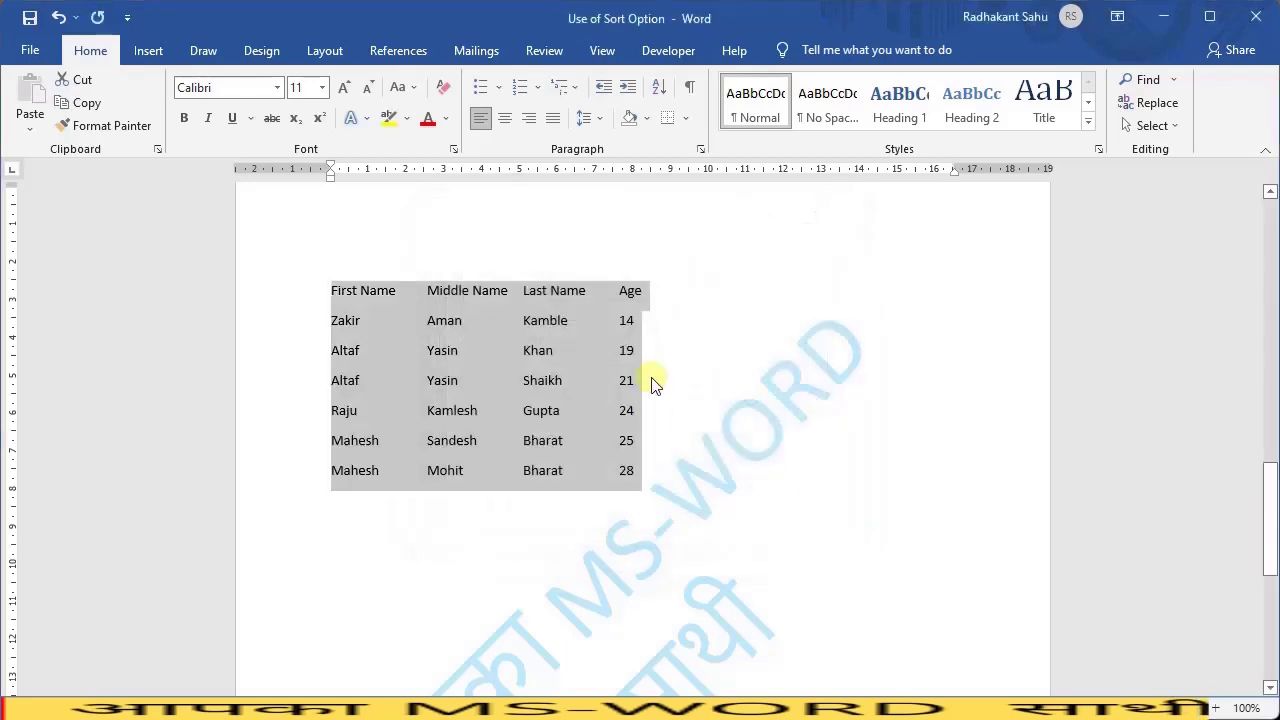